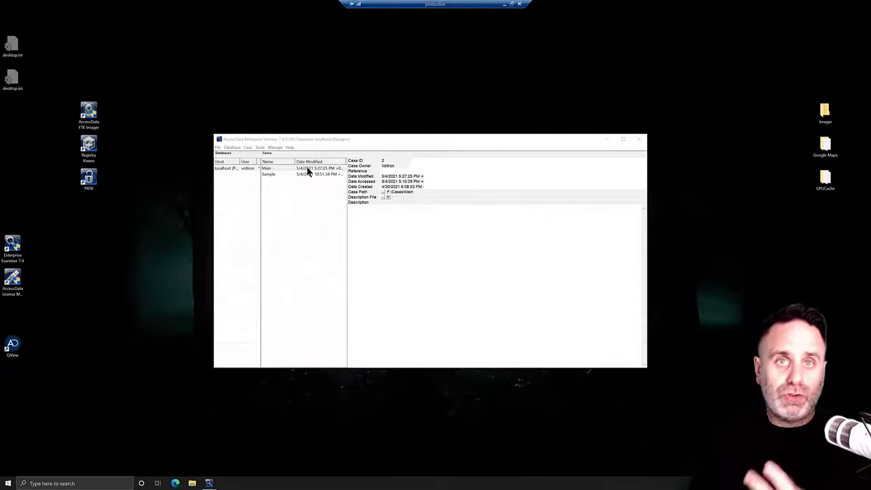
Step: Open the Main case from the case list
left_click(297, 168)
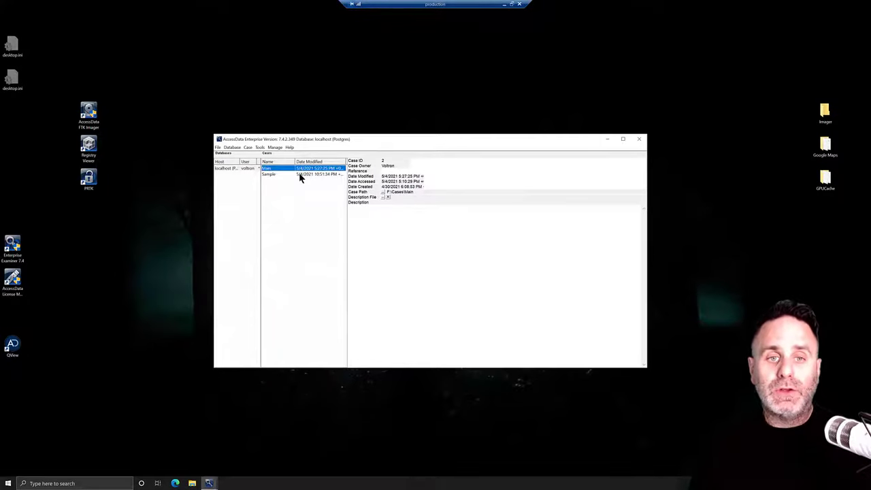
left_click(299, 174)
left_click(307, 168)
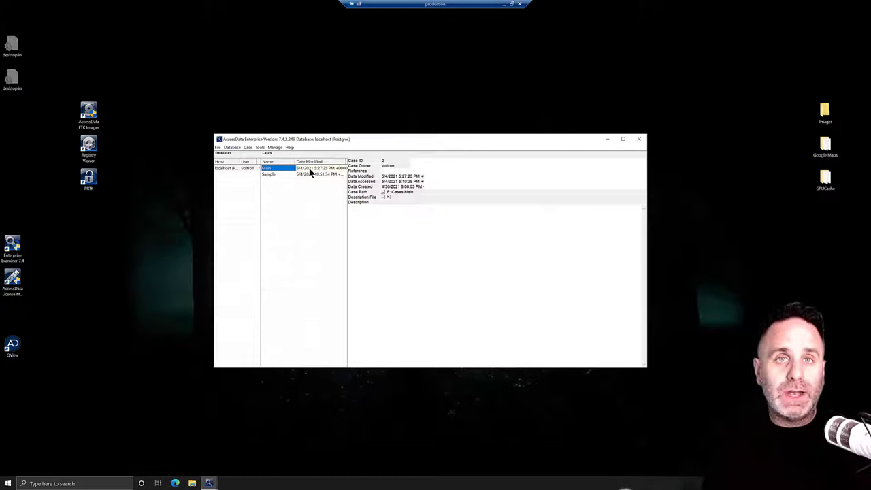
left_click(309, 170)
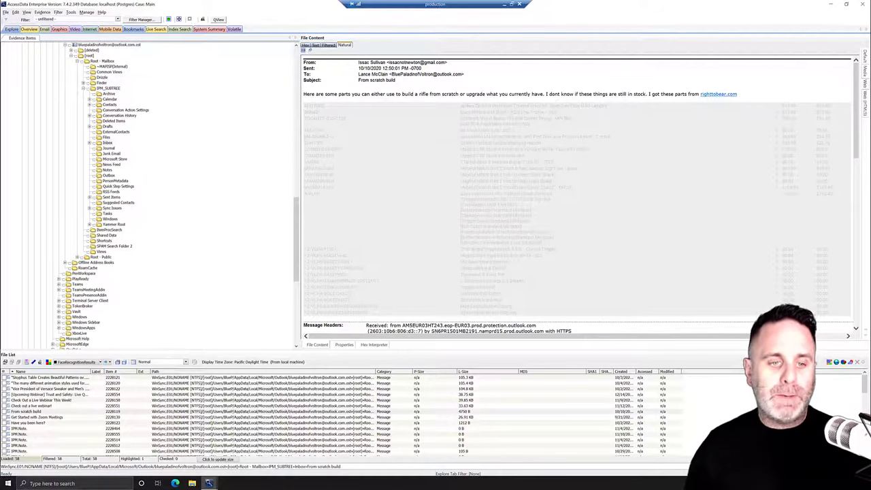
Step: Apply the Email column template to the file list of mailbox messages
left_click(186, 362)
scroll(188, 269, "up", 5)
scroll(187, 261, "up", 5)
left_click(157, 213)
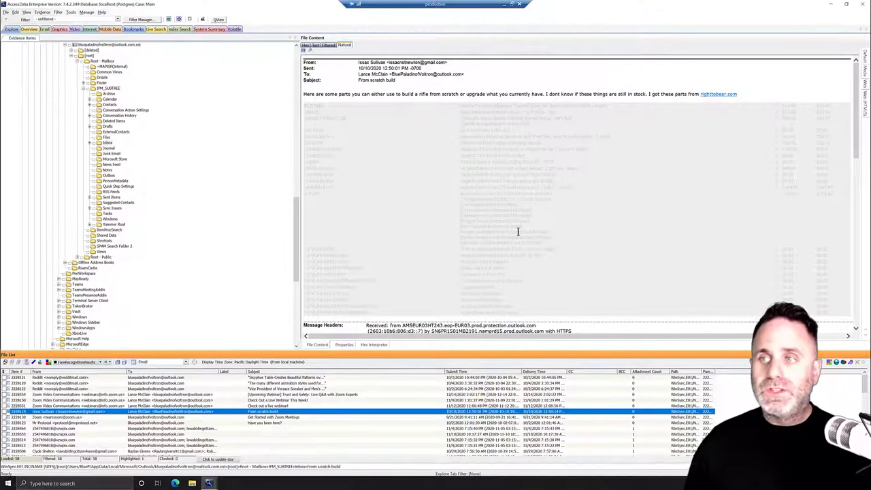
Step: Examine the properties of the "From scratch build" email, including its file dates, email attributes and Outlook/Exchange attributes
left_click(344, 344)
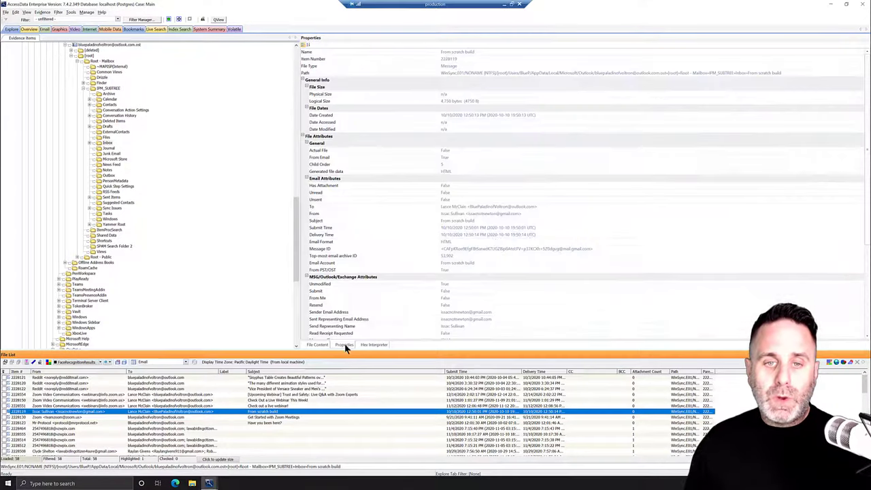
scroll(489, 189, "down", 3)
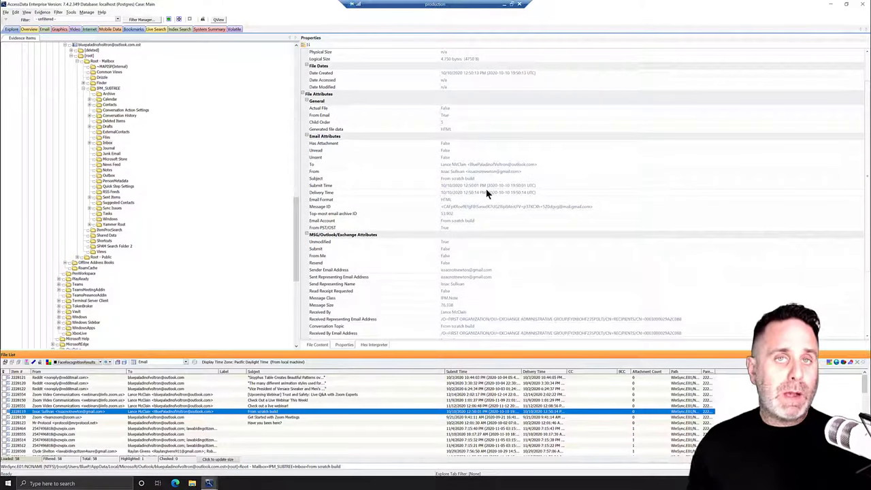
scroll(487, 194, "down", 3)
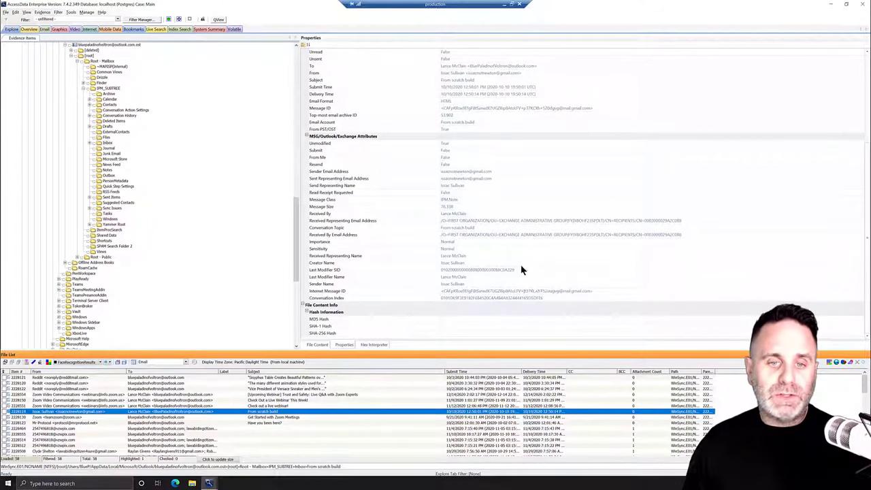
scroll(415, 235, "up", 4)
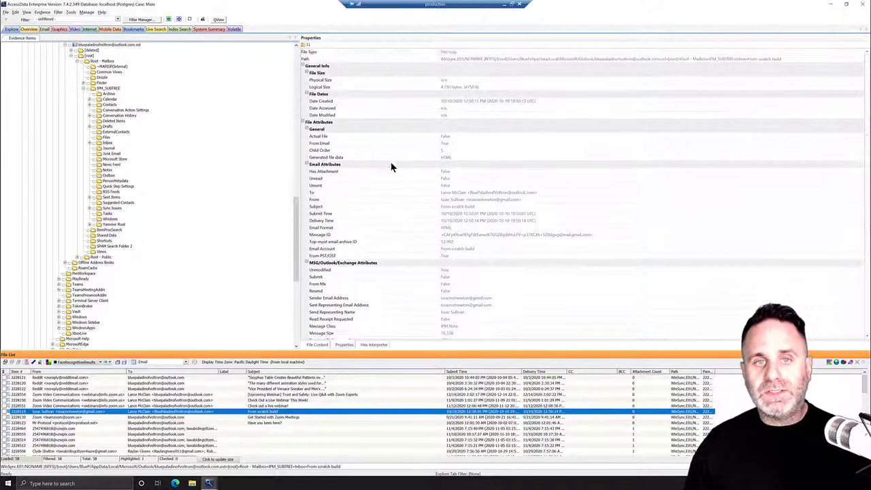
scroll(389, 172, "down", 1)
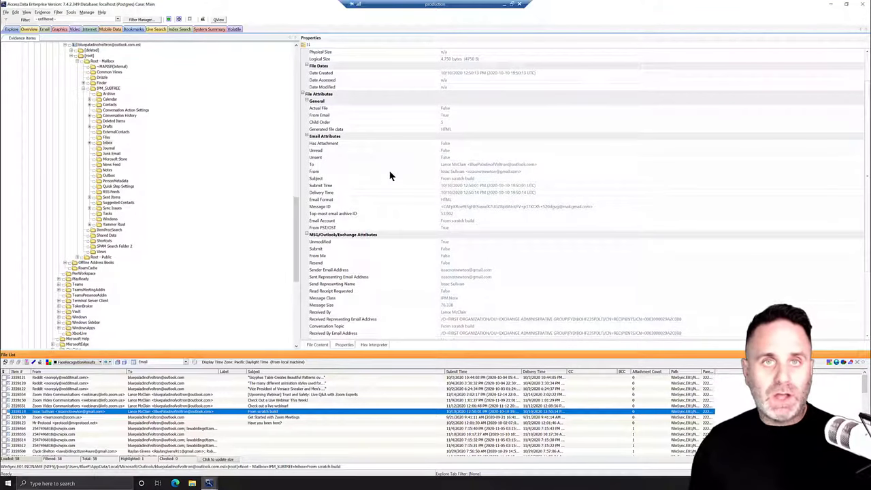
scroll(449, 213, "up", 1)
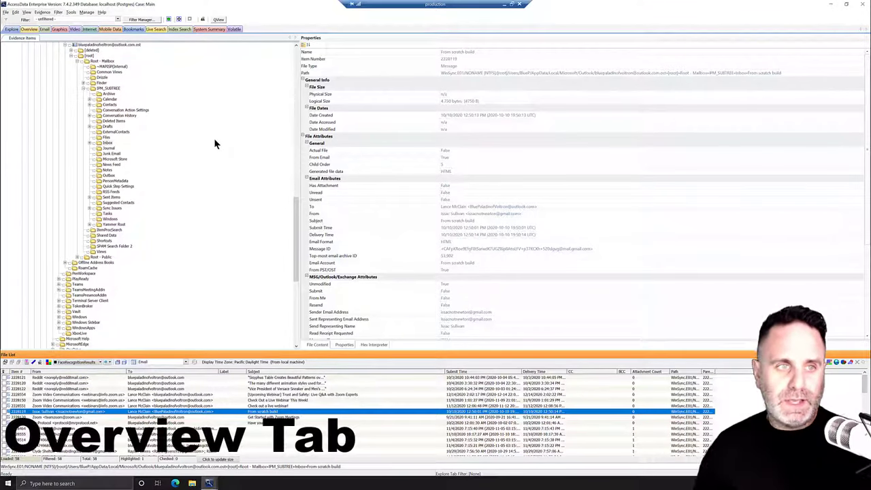
Step: List the case's .exe files by file extension in the case overview, and collapse the File Extension group
left_click(32, 29)
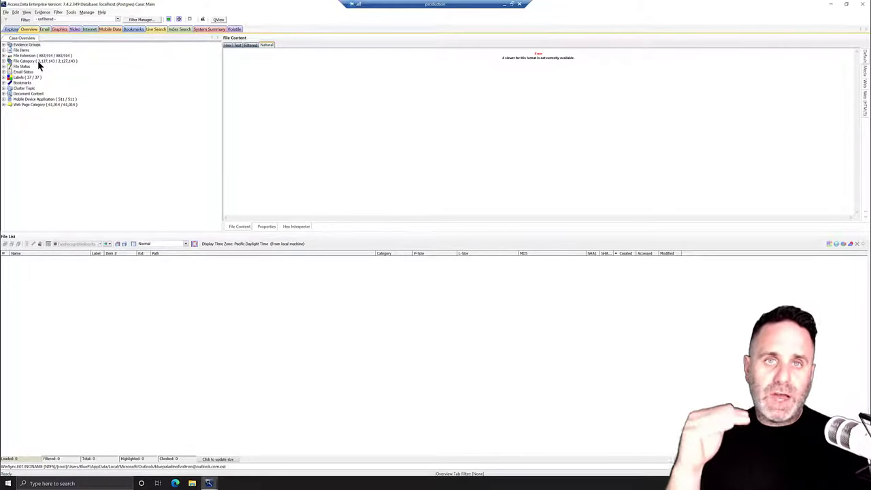
left_click(4, 57)
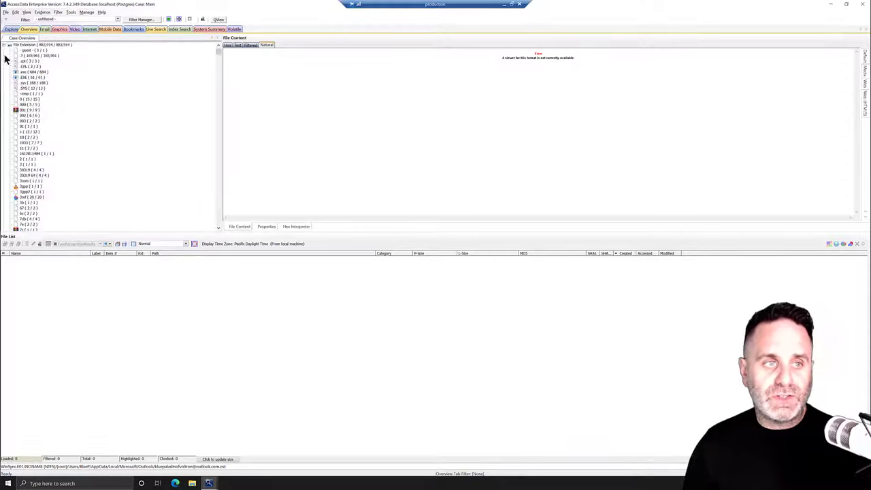
left_click(34, 77)
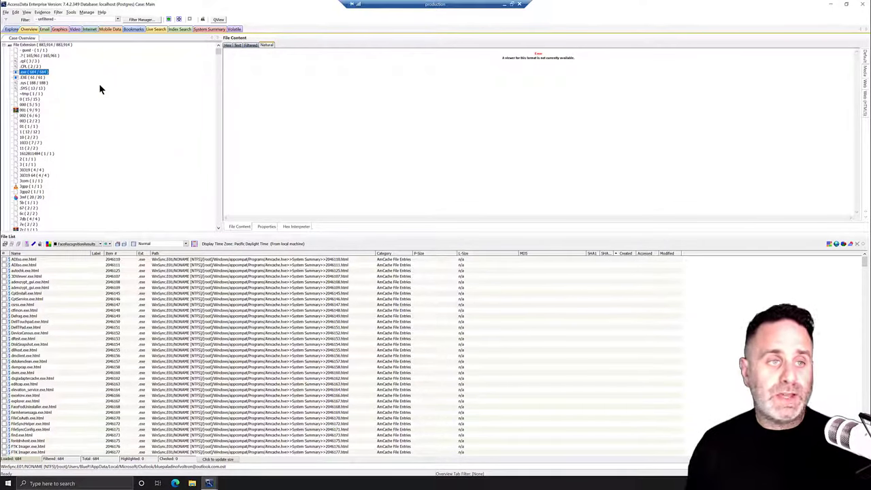
key("Left")
key("Left")
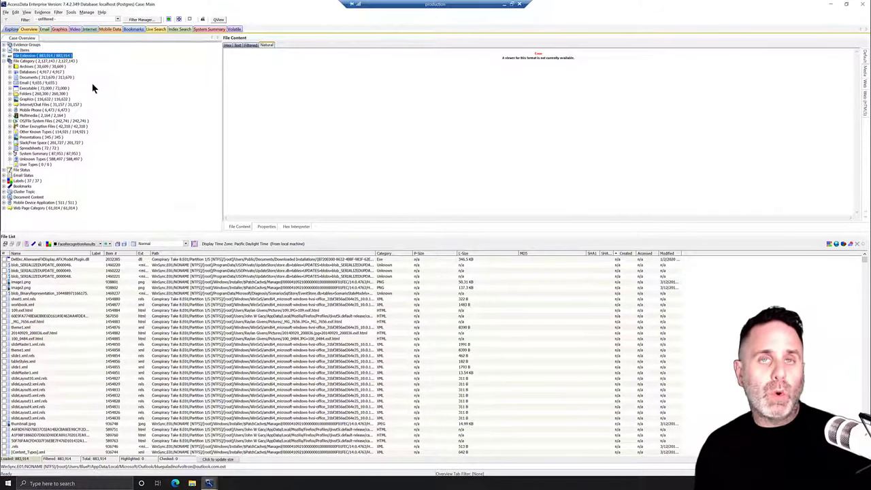
Step: List the Microsoft Word 2010 files in the Documents category and preview an Apocalyptic Manifesto document
left_click(10, 78)
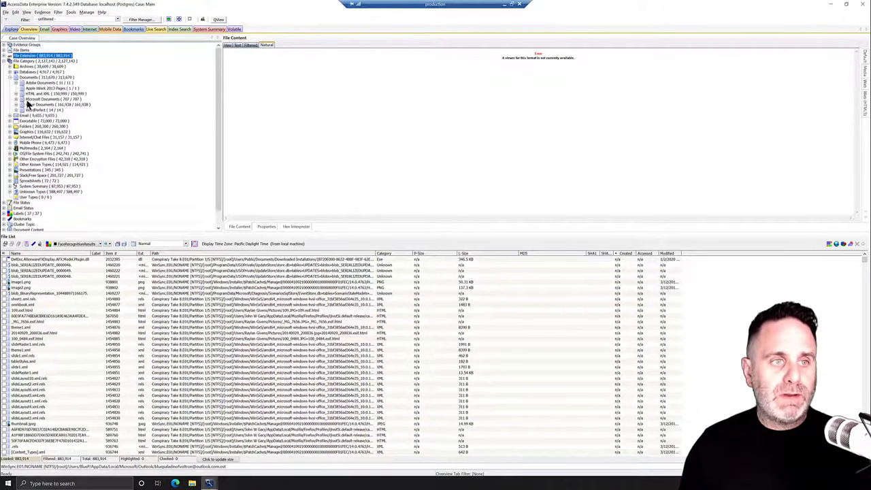
left_click(21, 98)
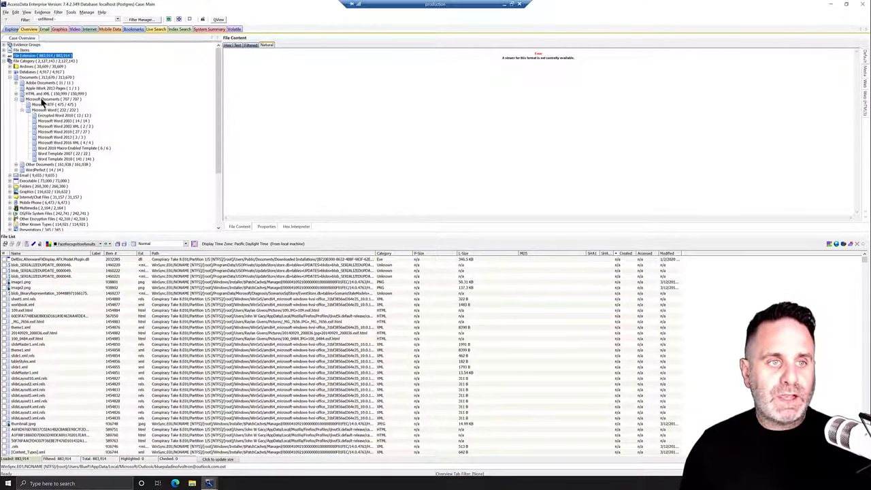
left_click(68, 132)
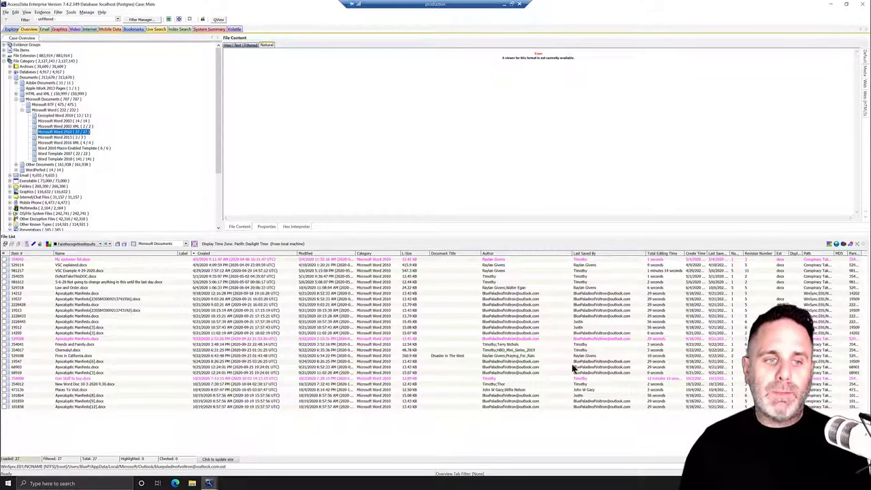
left_click(134, 321)
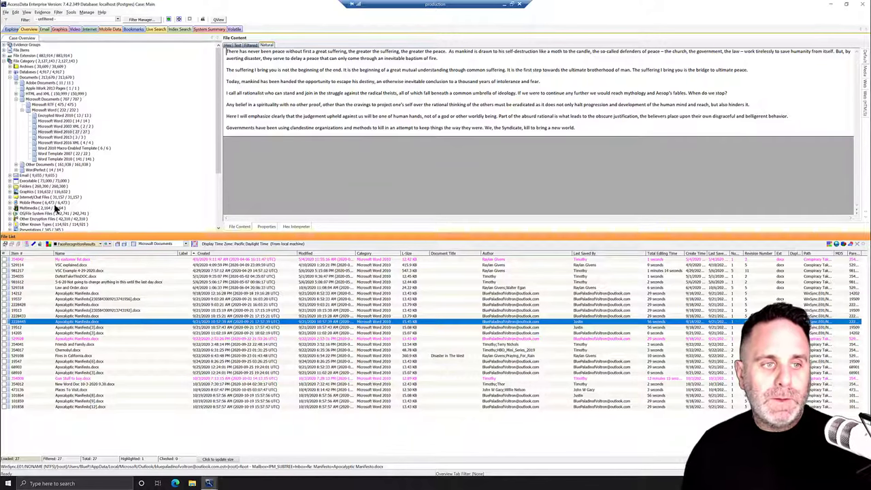
Step: List the Excel 2010 spreadsheets and preview the People and Brokers sheets of TheSyndicate[7].xlsx
scroll(56, 209, "down", 5)
scroll(41, 211, "down", 1)
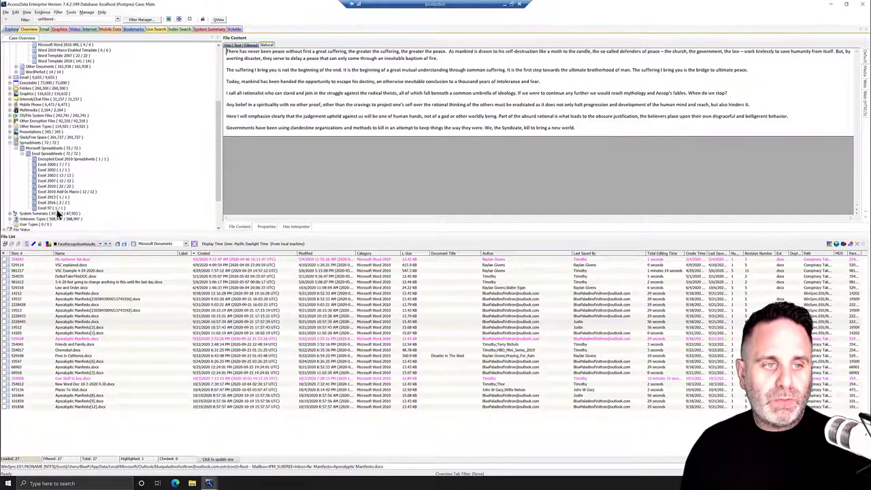
left_click(66, 192)
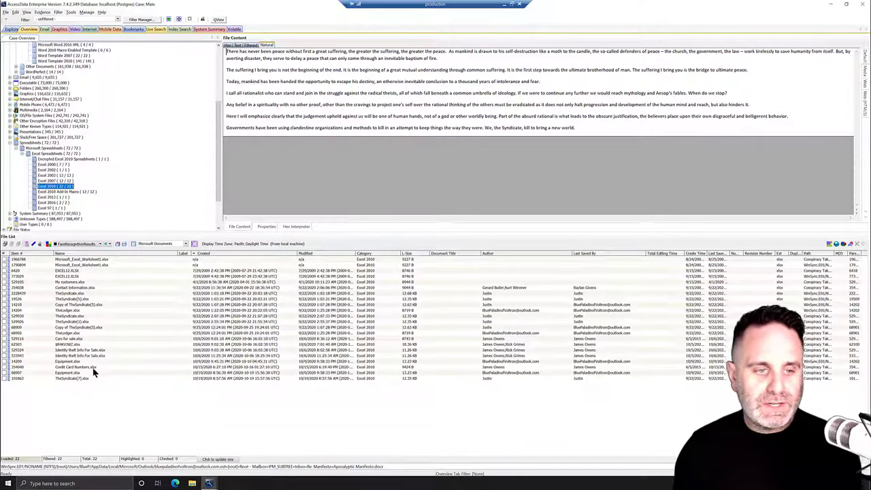
left_click(89, 379)
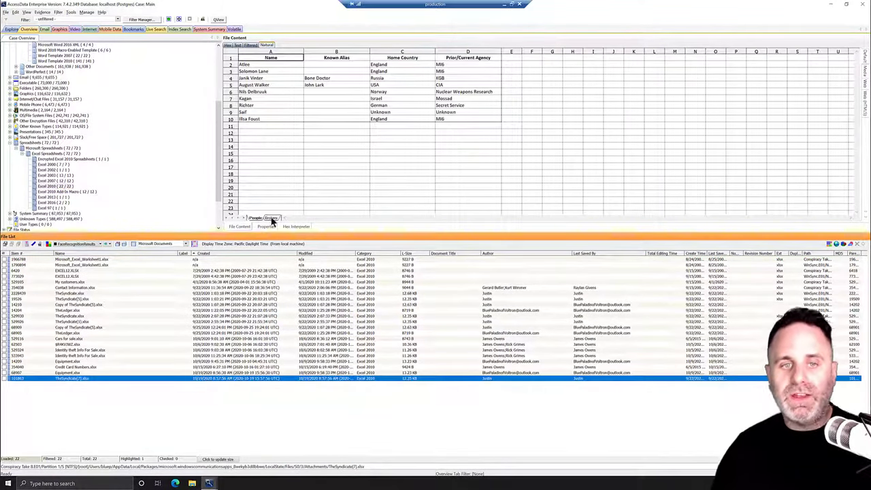
left_click(257, 219)
left_click(256, 219)
left_click(266, 219)
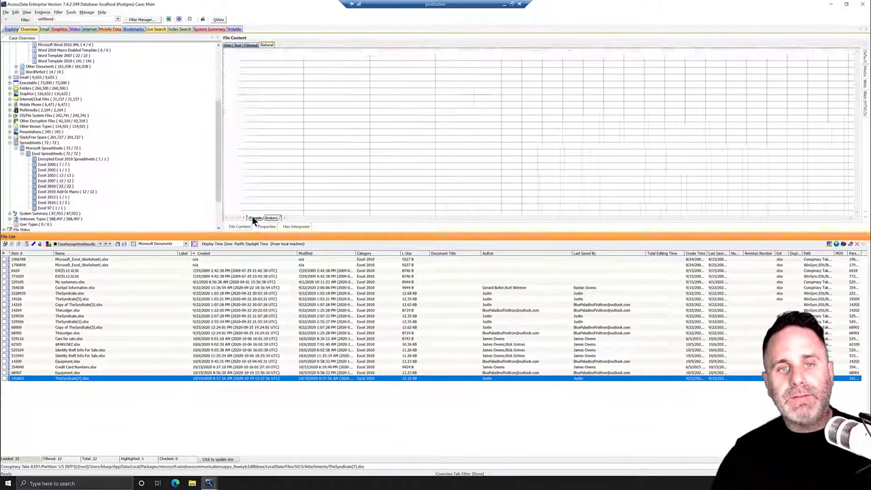
left_click(253, 219)
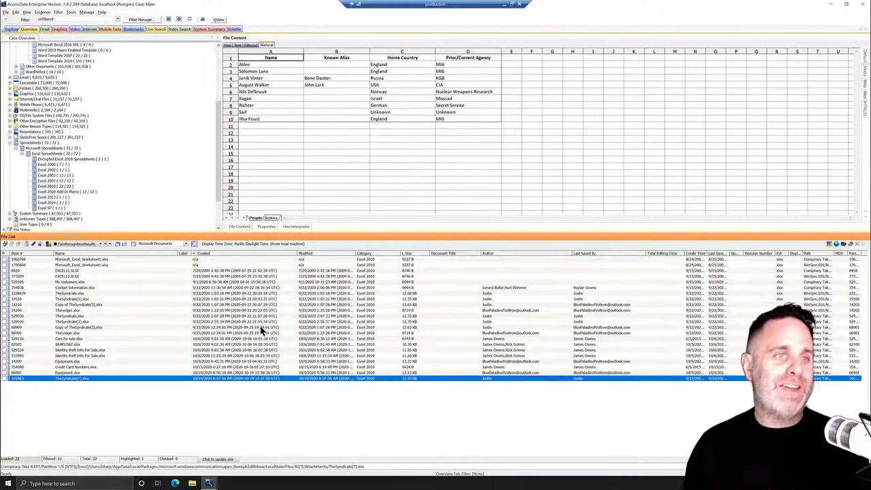
Step: Collapse the File Category group and view the Encrypted Files and Project VIC Matches under File Status
left_click(6, 63)
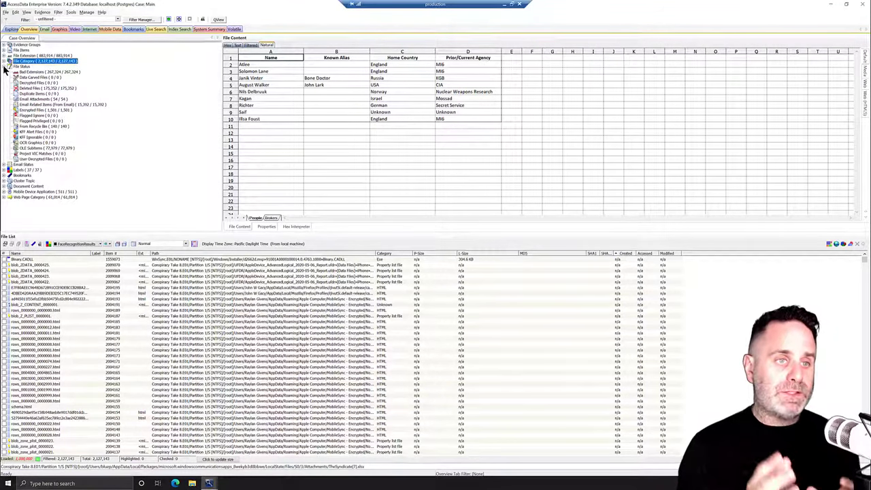
left_click(46, 110)
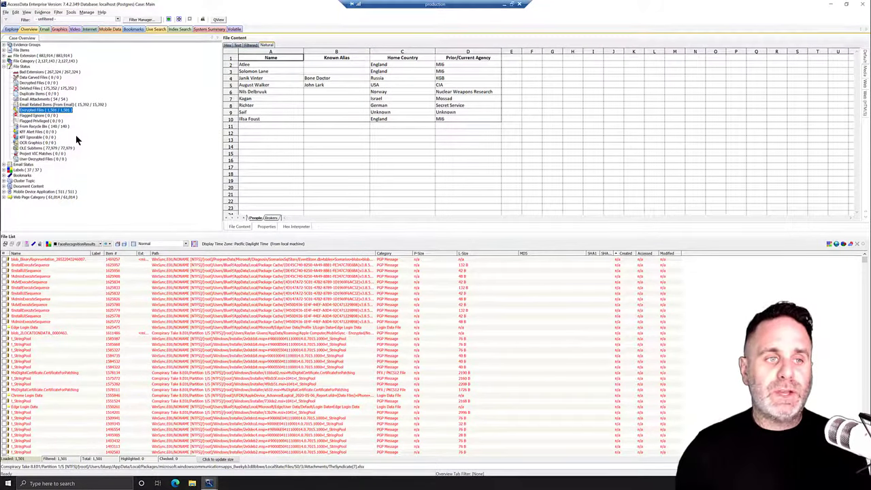
left_click(57, 153)
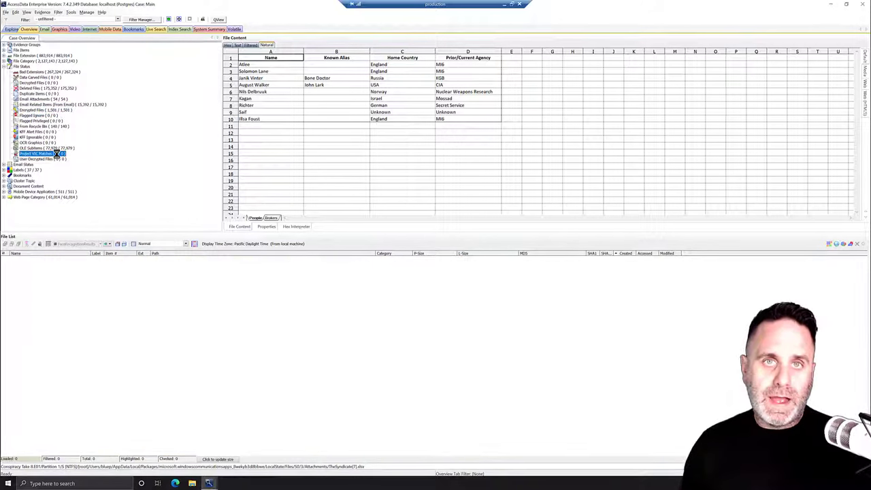
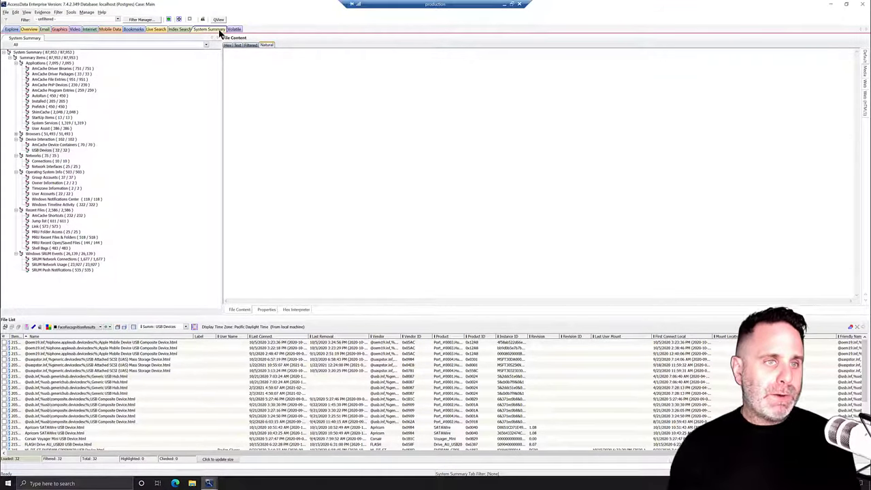
Step: Filter the System Summary to the WinSync.E01 evidence and return it to All
left_click(205, 45)
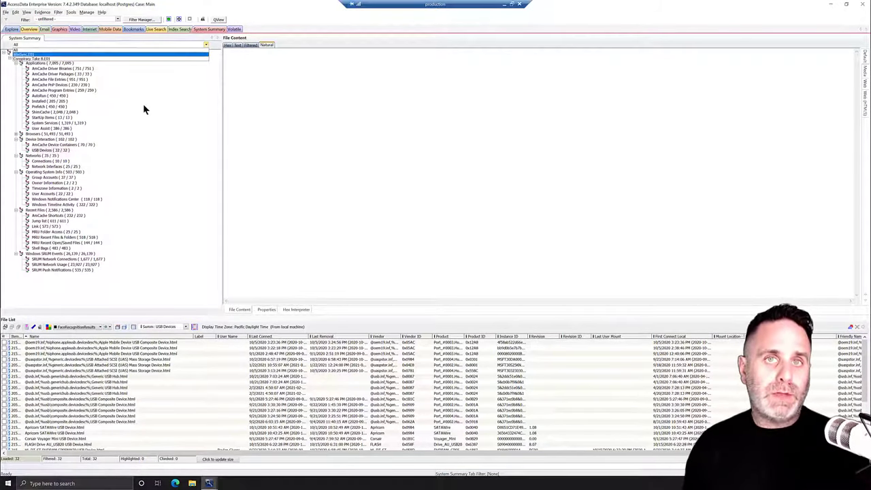
left_click(191, 55)
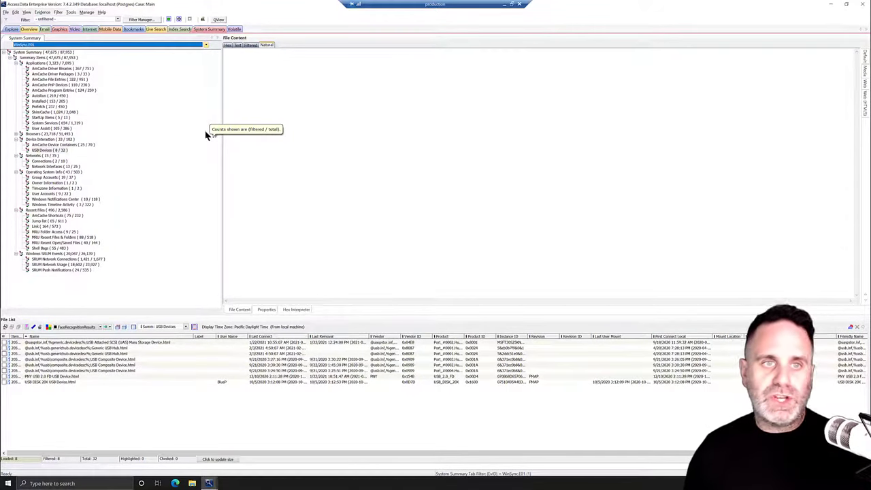
left_click(206, 44)
left_click(202, 52)
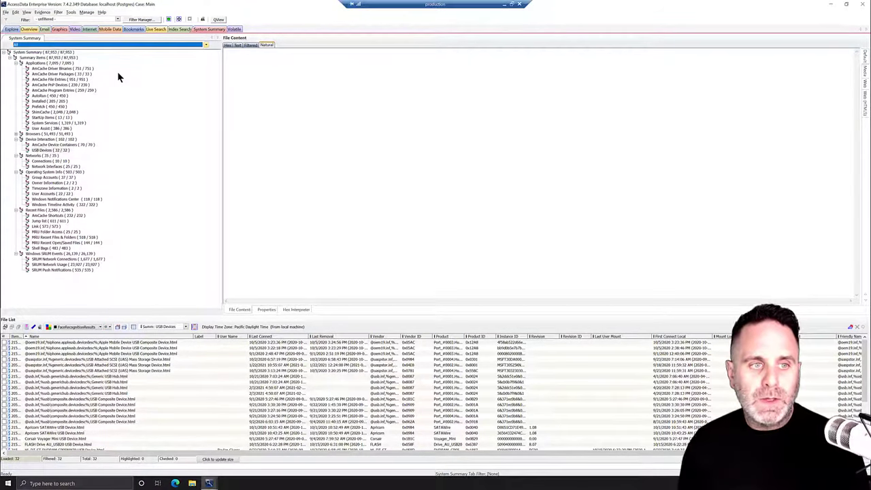
Step: View the Network Interfaces and the network Connections in the System Summary
left_click(54, 167)
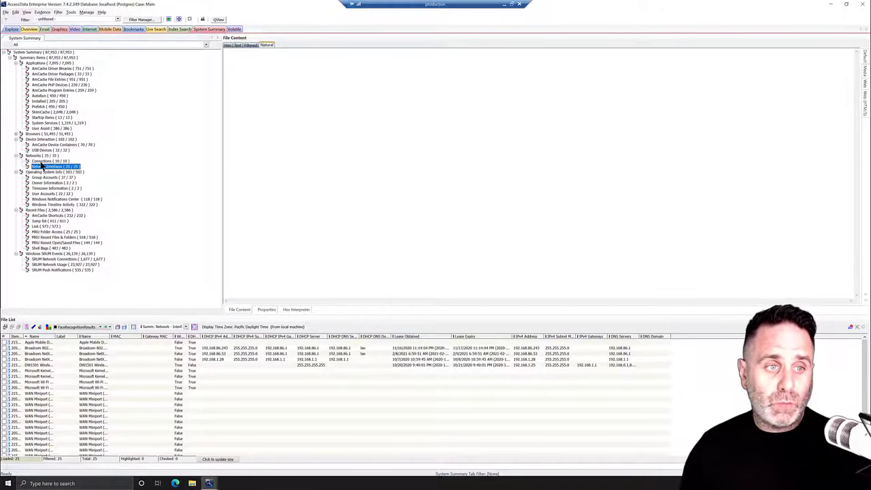
left_click(41, 162)
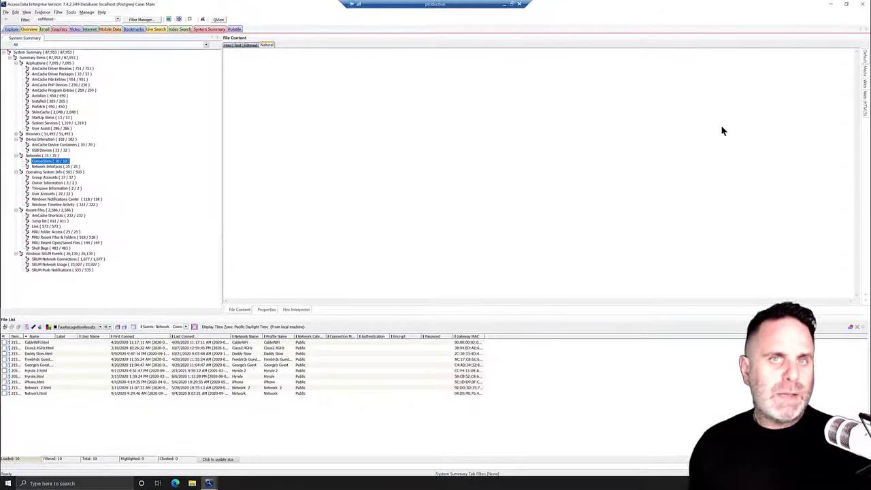
Step: Review the case's emails and read two messages in the "Styff" email conversation
left_click(45, 28)
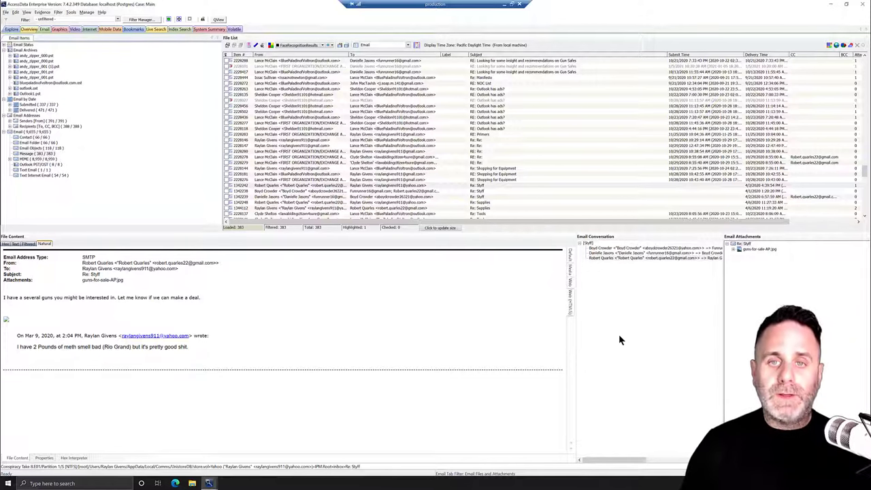
left_click(650, 258)
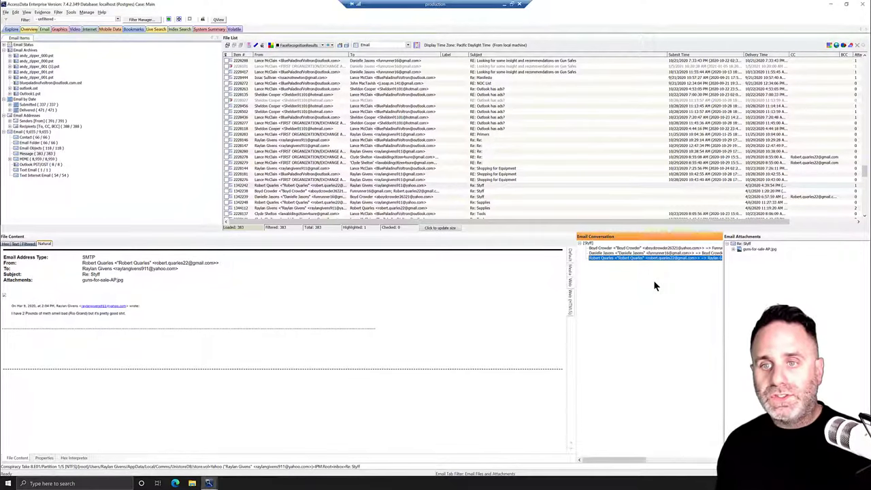
left_click(633, 250)
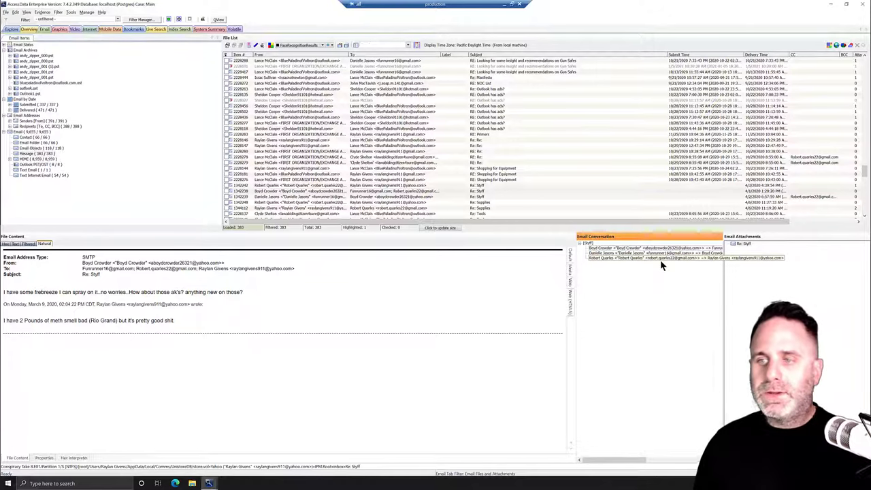
Step: Read the third message in the "Styff" conversation and view its guns-for-sale-AP.jpg attachment along with the picture's EXIF and IPTC properties
left_click(660, 259)
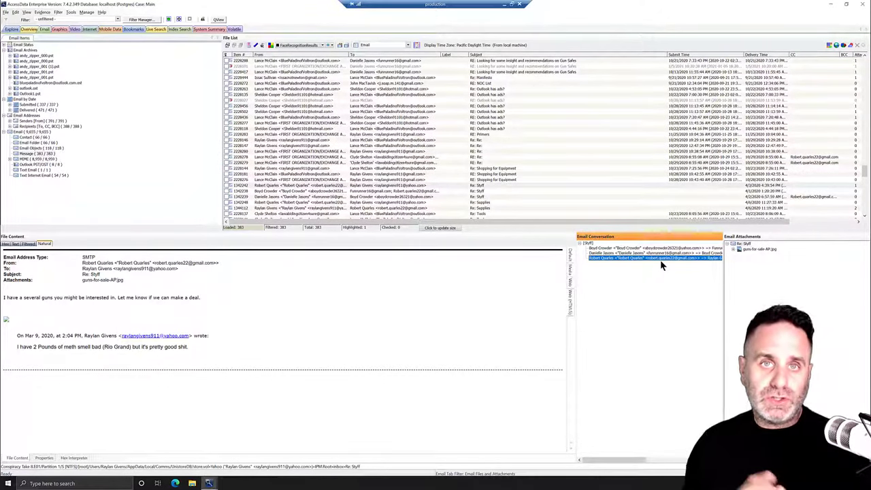
left_click(762, 249)
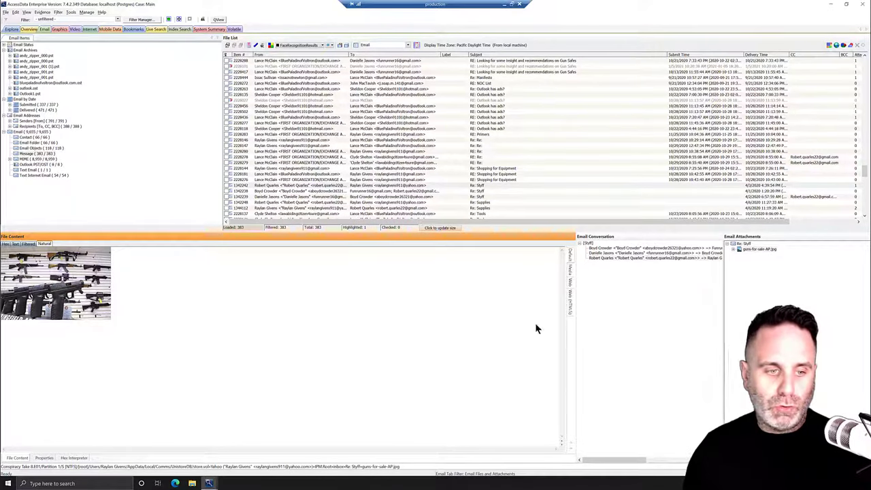
left_click(41, 457)
scroll(141, 350, "down", 6)
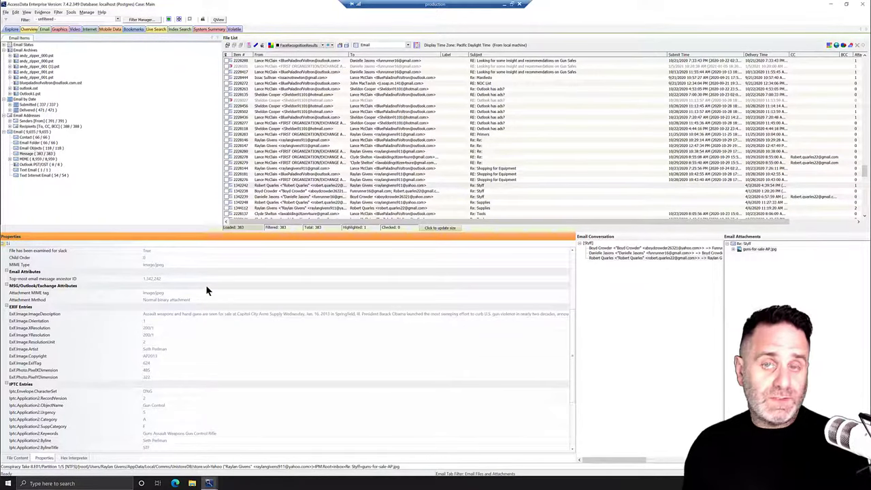
left_click(17, 457)
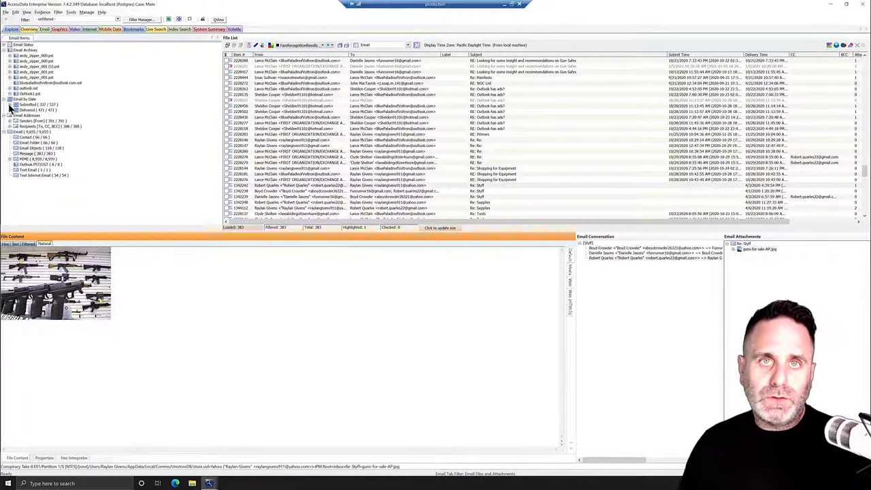
Step: Expand the submitted emails by date to October 2020 and review the messages submitted on 2020-10-23
left_click(37, 153)
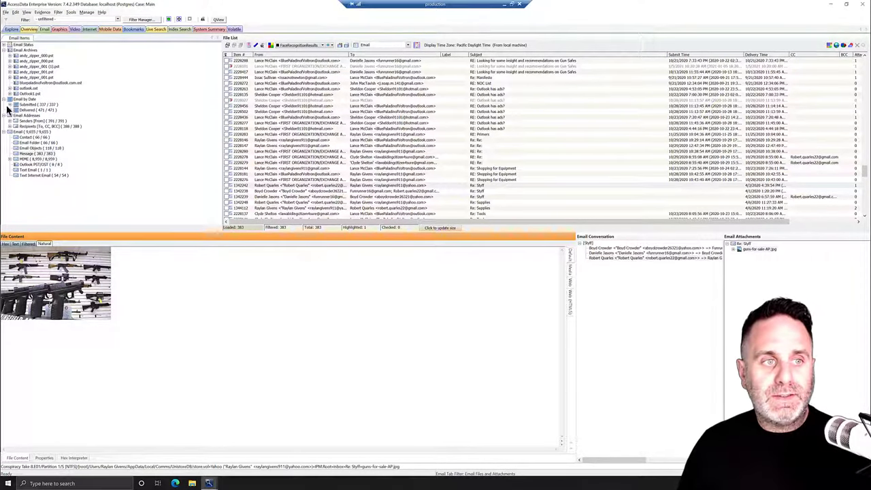
left_click(10, 105)
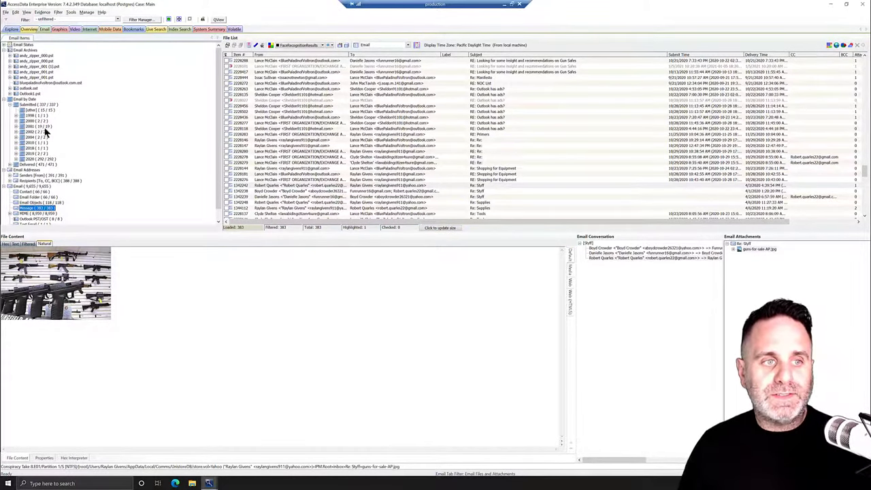
left_click(16, 159)
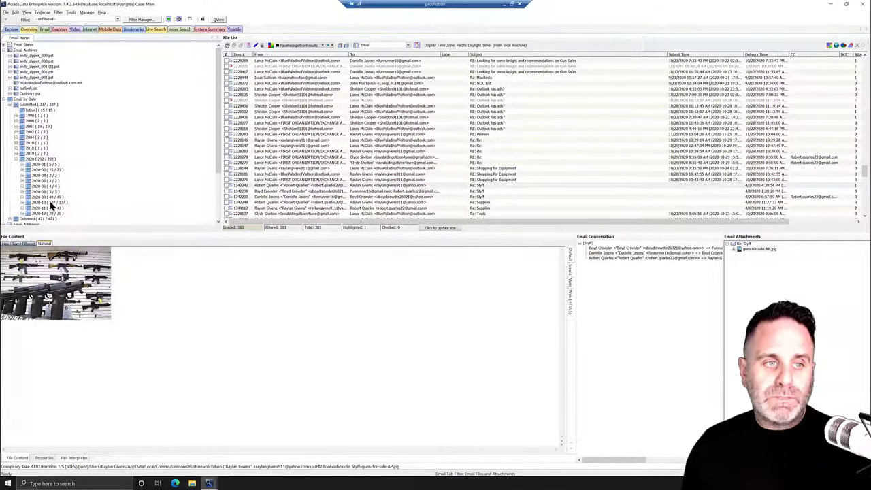
left_click(23, 203)
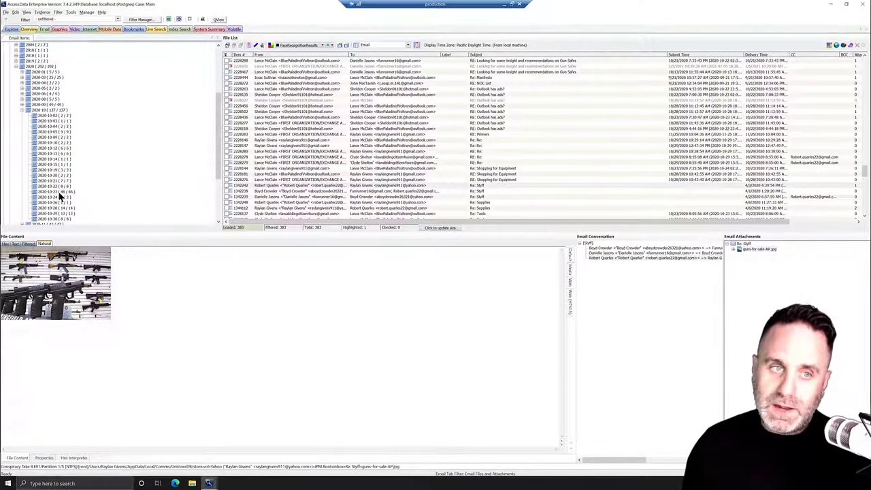
left_click(59, 193)
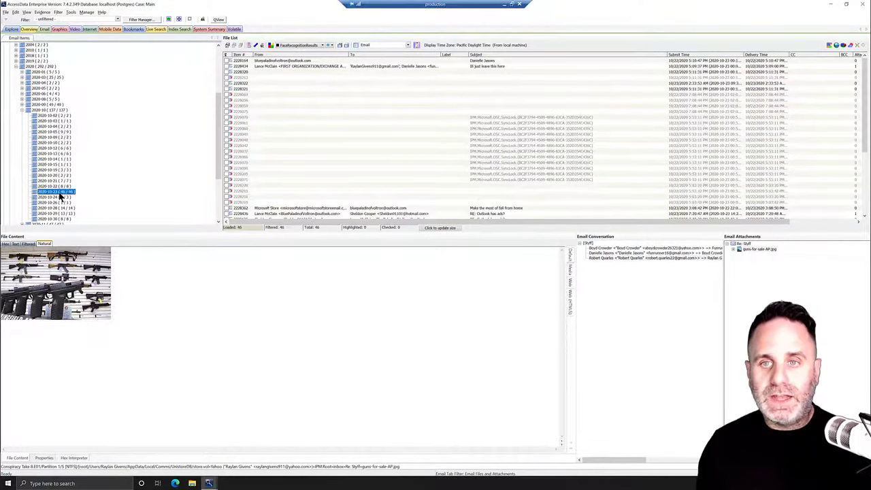
scroll(357, 136, "down", 5)
scroll(357, 139, "up", 4)
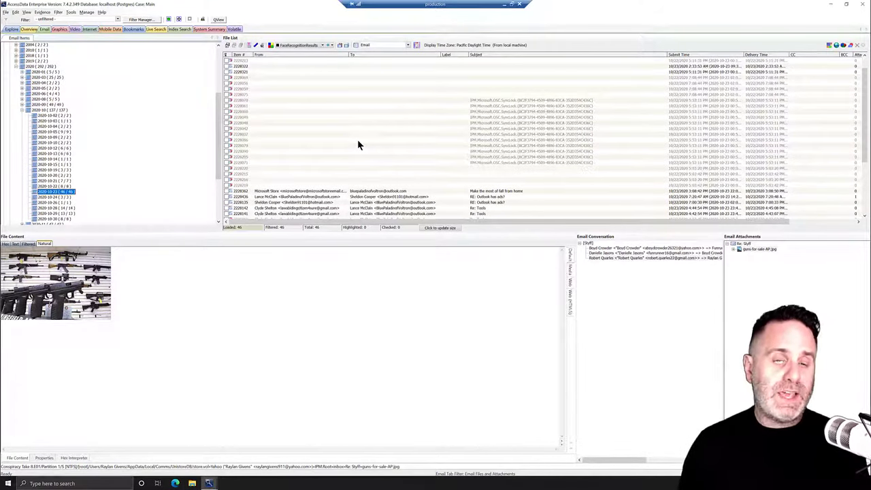
Step: List all emails submitted in 2020-10 and in the whole year 2020, and collapse the 2020 group
left_click(47, 111)
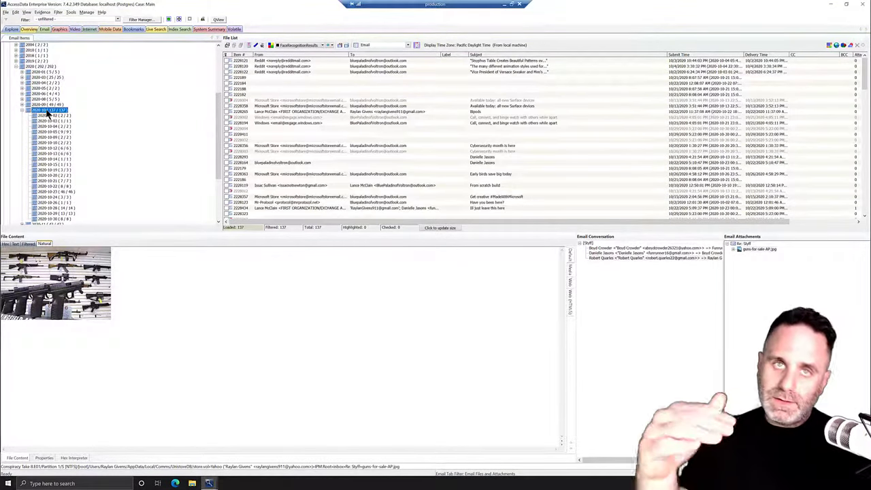
left_click(49, 66)
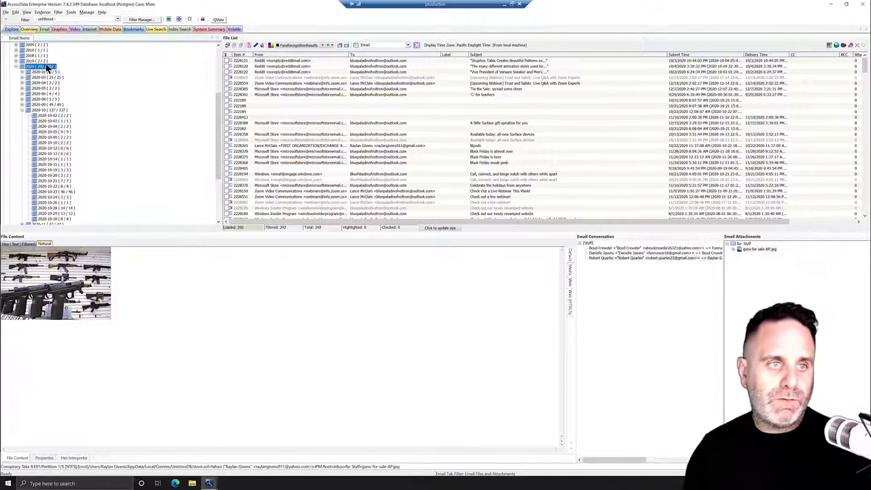
left_click(16, 66)
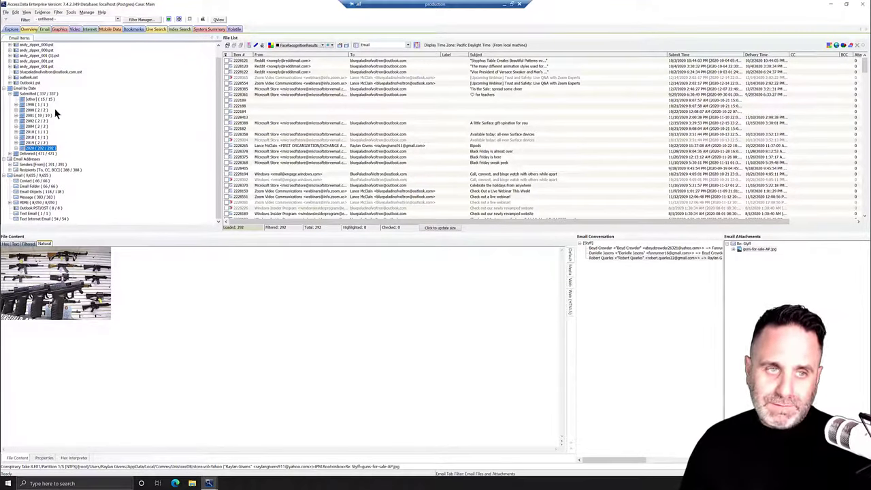
Step: Expand the sender and recipient address groups and view emails by sender domain, first for gmail.com and then for all domains
left_click(16, 164)
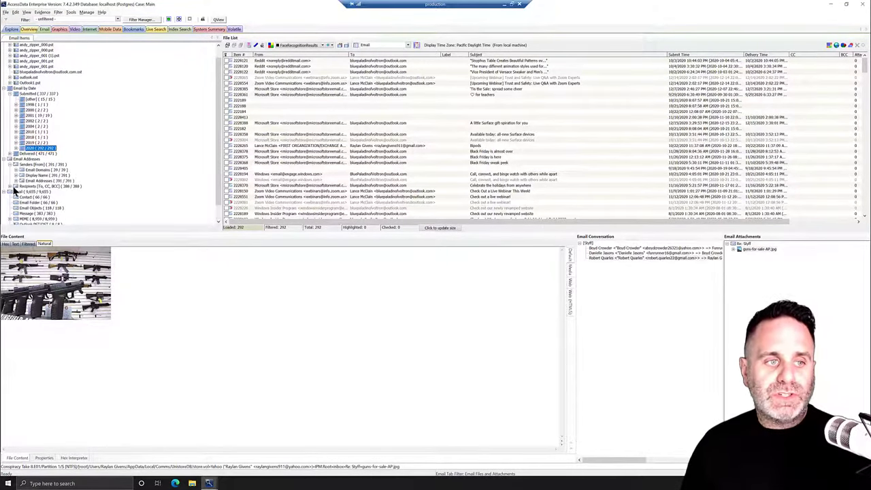
left_click(15, 186)
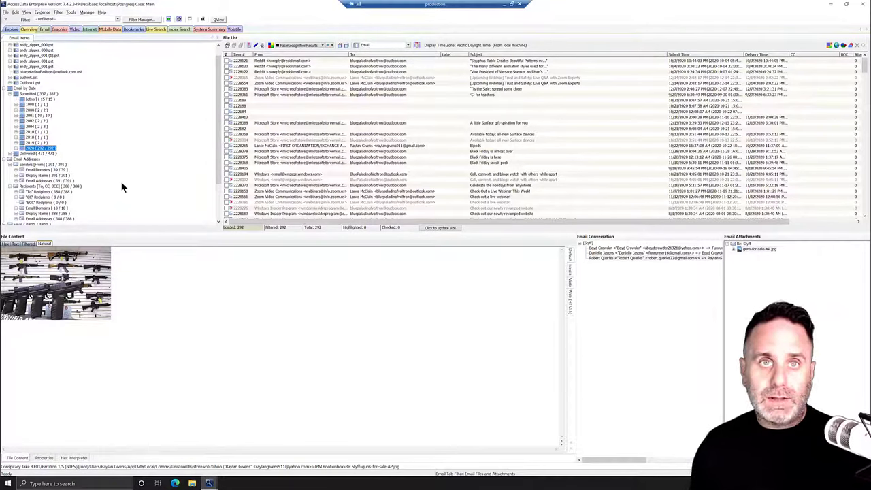
scroll(58, 173, "down", 1)
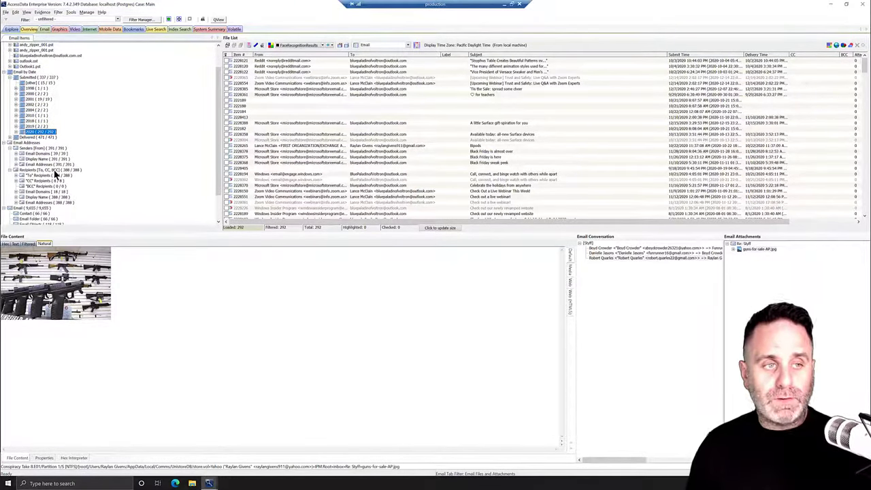
left_click(16, 153)
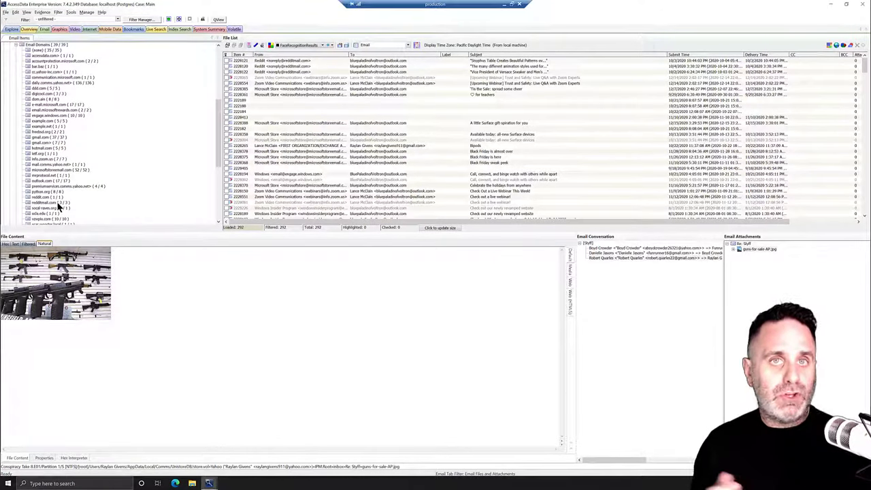
left_click(43, 138)
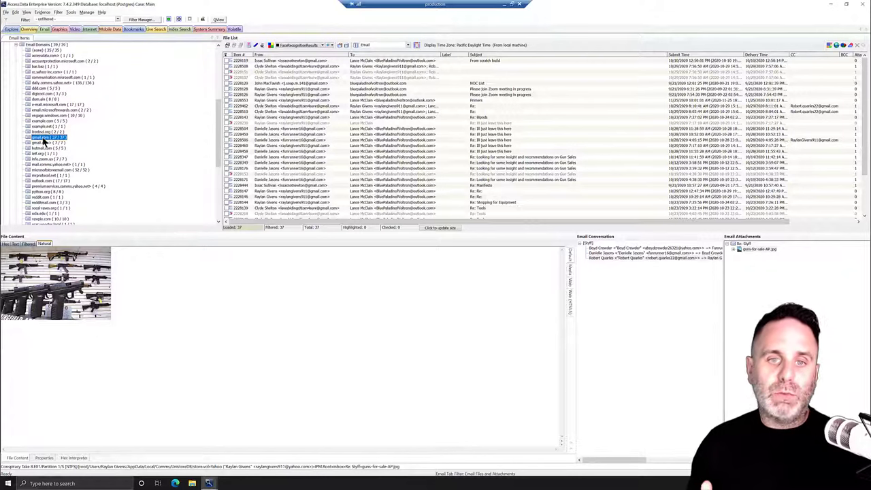
left_click(47, 44)
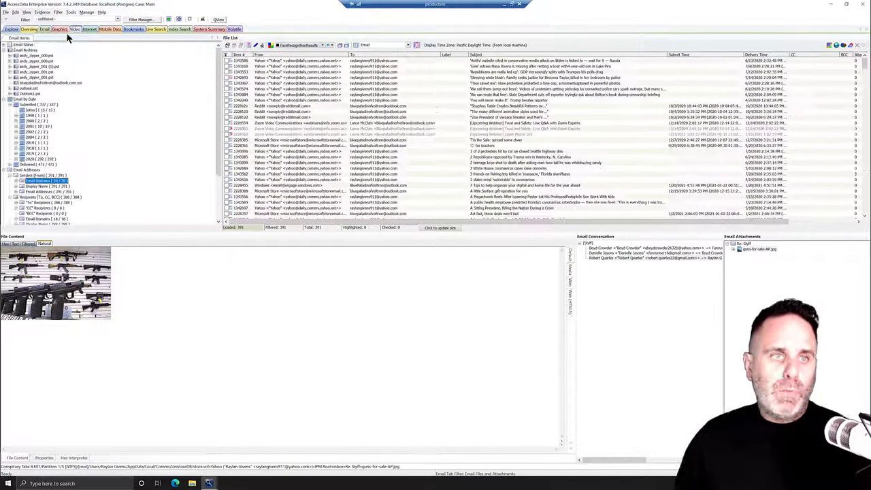
Step: Open the case graphics and view picture 2020-04-20 07.53.44.jpg, examining its file dates, EXIF and GPS properties before returning to its content
left_click(60, 29)
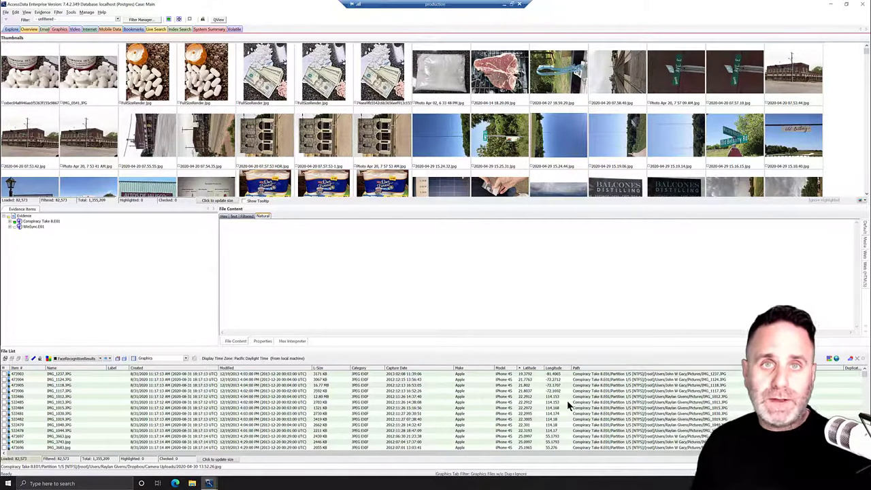
left_click(783, 82)
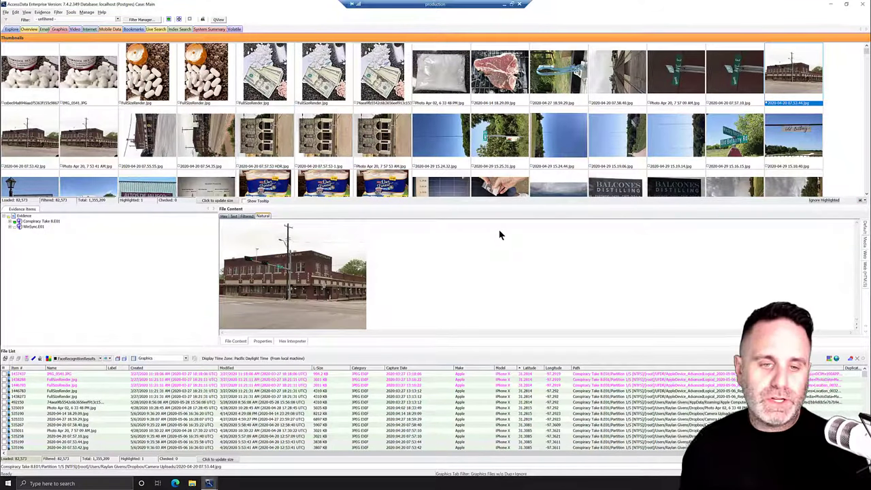
left_click(267, 341)
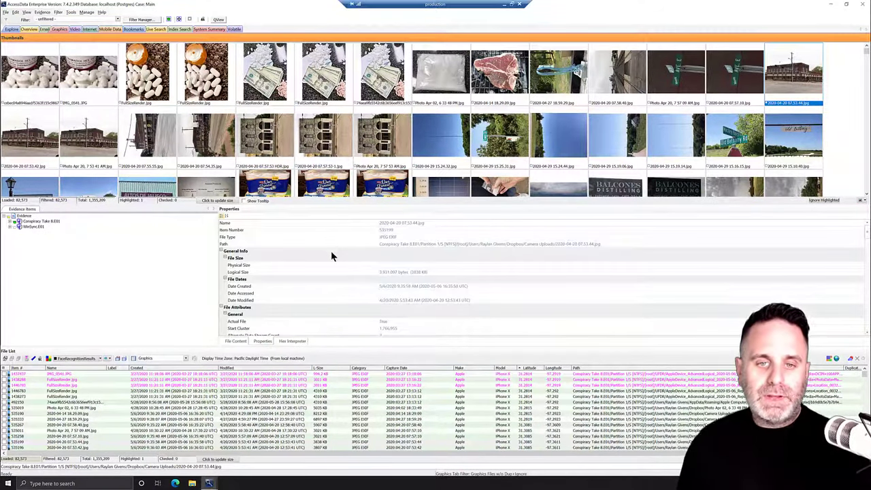
scroll(331, 256, "down", 10)
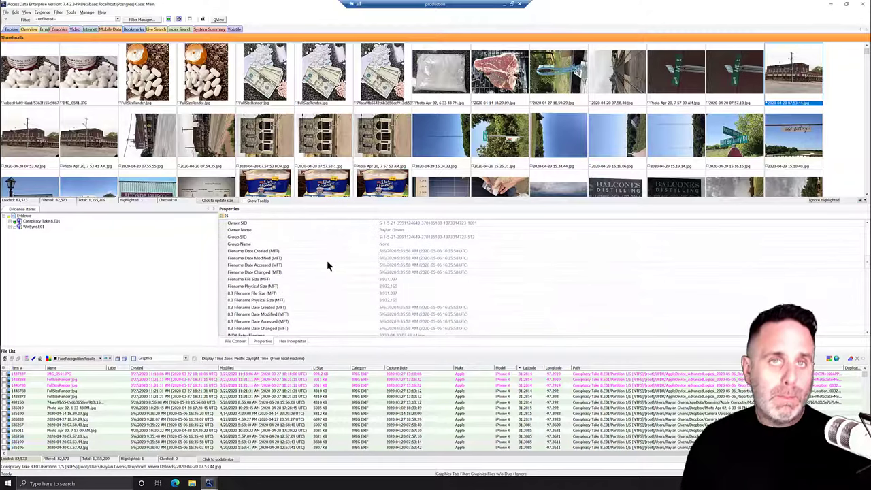
scroll(327, 266, "down", 2)
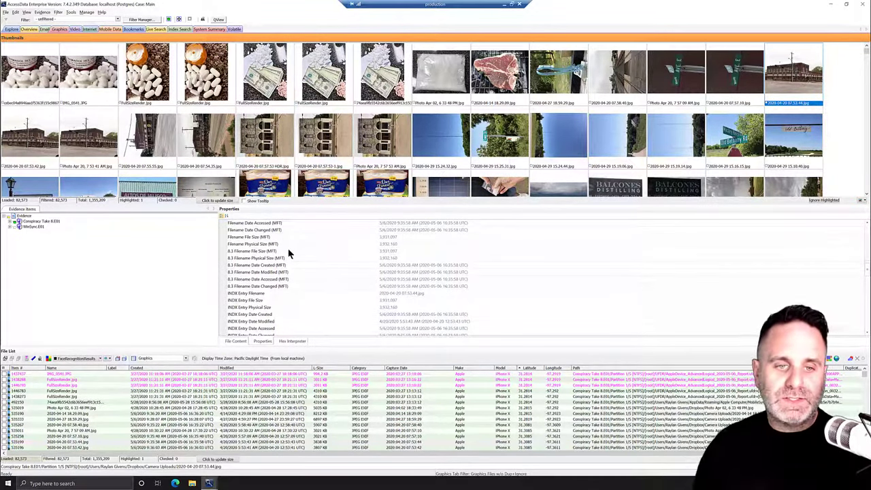
scroll(289, 253, "down", 8)
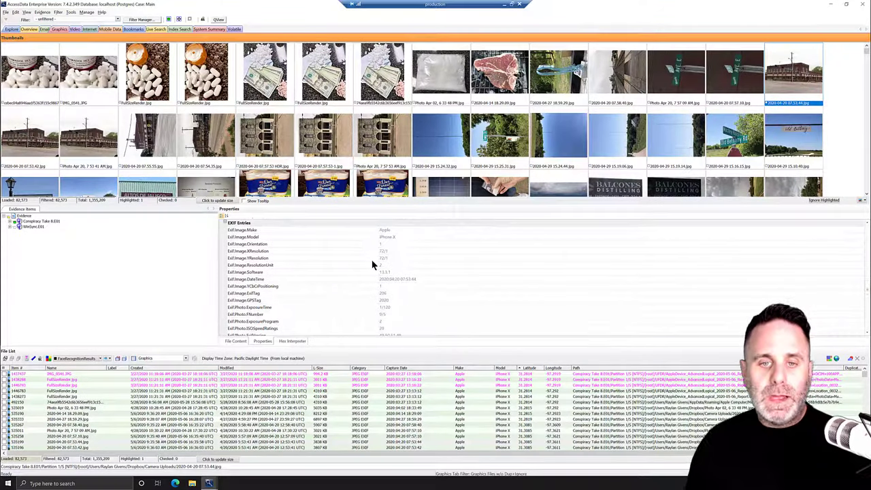
scroll(371, 260, "down", 10)
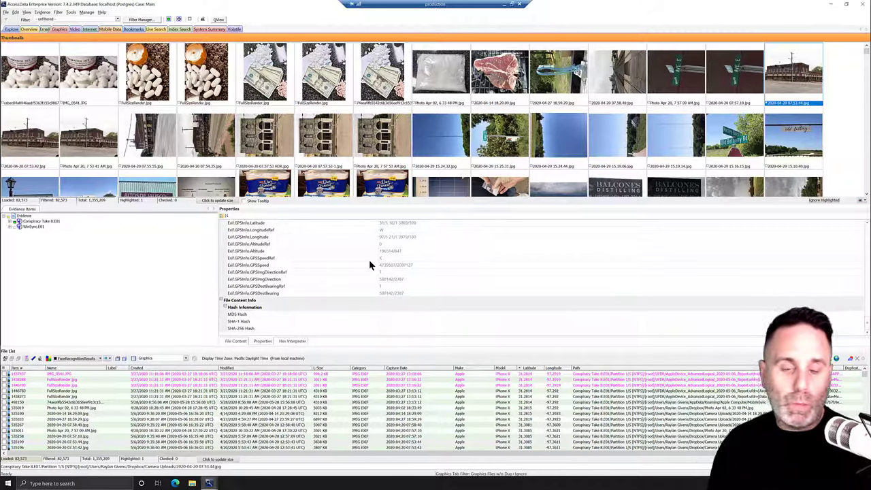
left_click(236, 341)
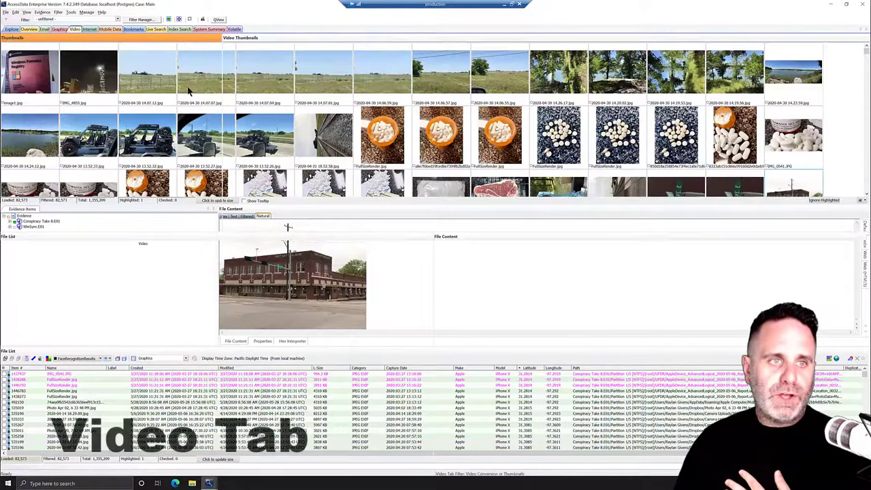
Step: Open the case videos and preview DJI_12345678.MP4 from one of its later thumbnails
left_click(74, 28)
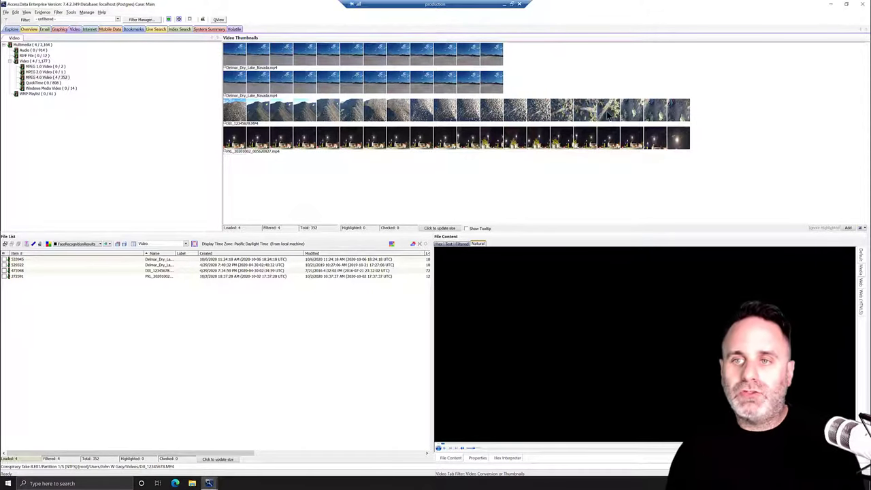
left_click(610, 116)
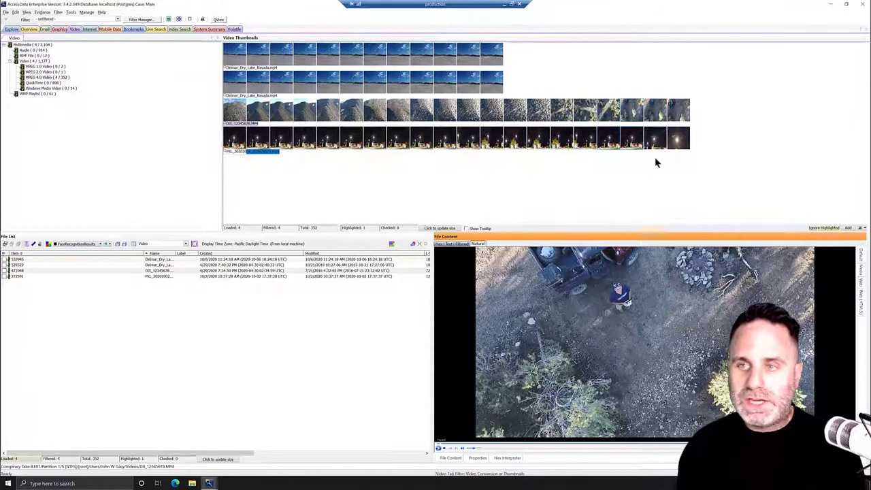
left_click(438, 448)
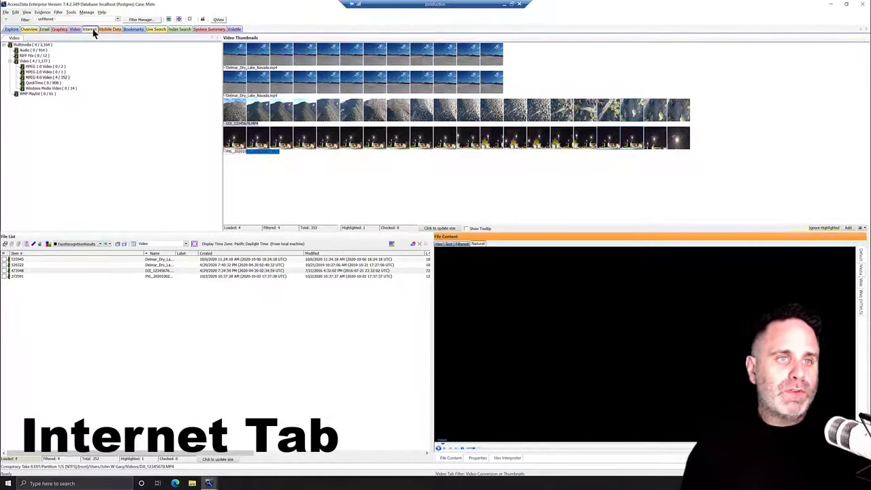
Step: Review the internet web page categories and Chrome browser data, and view the details of a Texas EquuSearch Facebook entry in the history
left_click(91, 30)
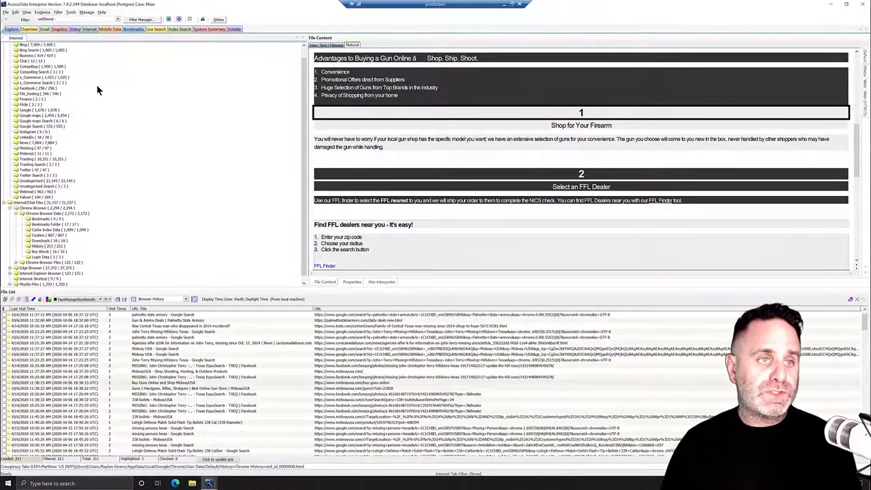
scroll(97, 87, "up", 1)
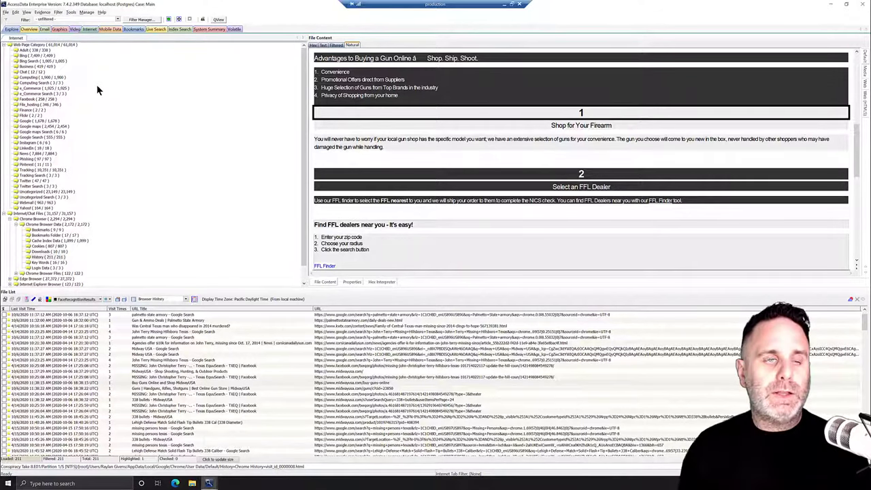
scroll(94, 116, "down", 1)
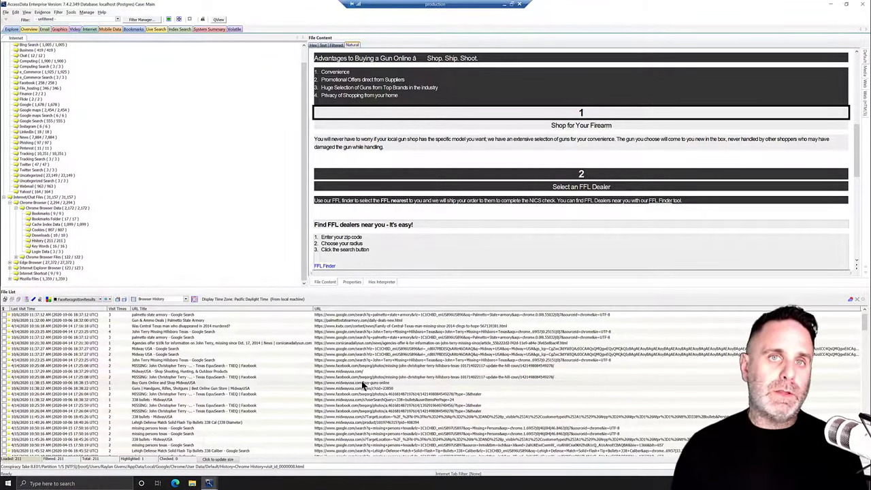
left_click(403, 394)
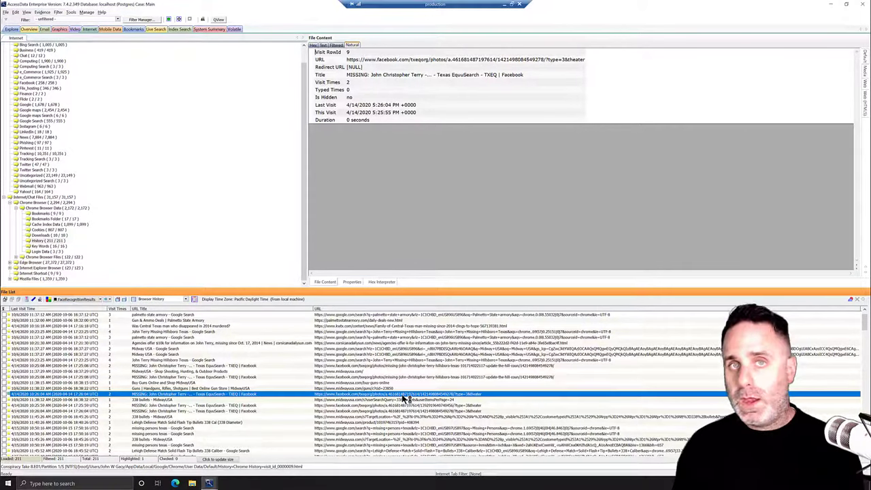
Step: Open the case's mobile data and expand Mobile Phone to show its Cellebrite files and phone item categories
left_click(106, 30)
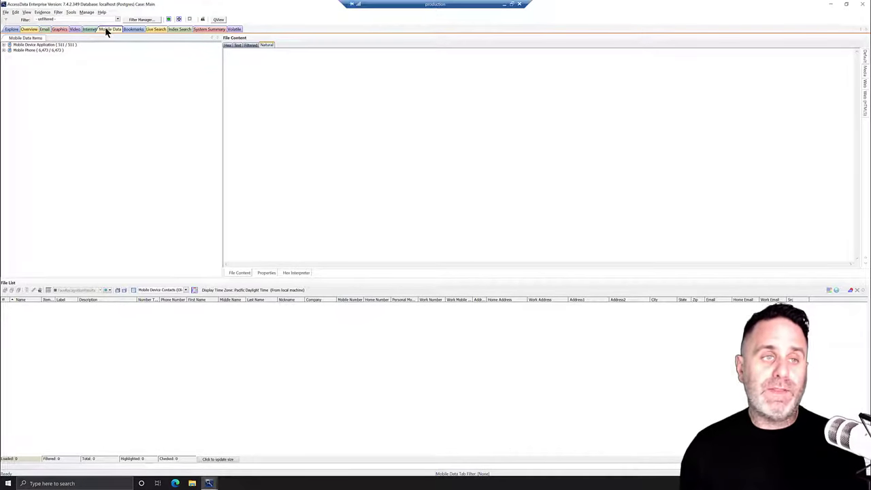
left_click(4, 50)
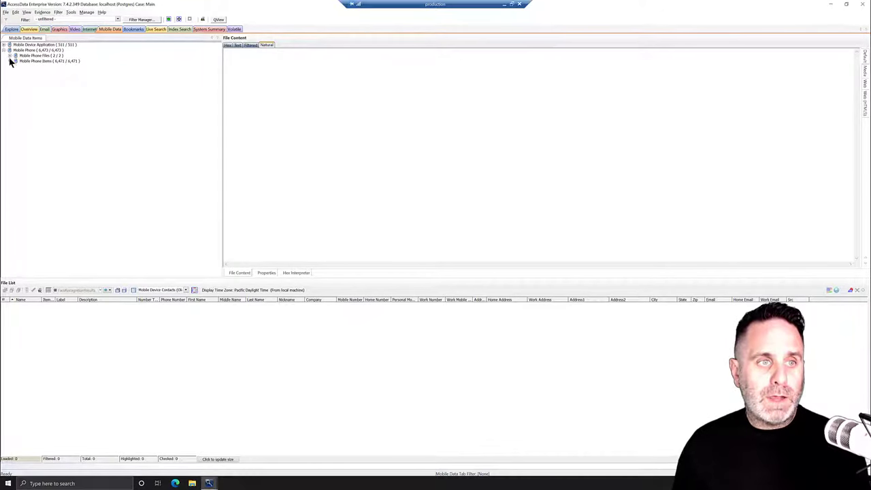
left_click(9, 55)
left_click(15, 61)
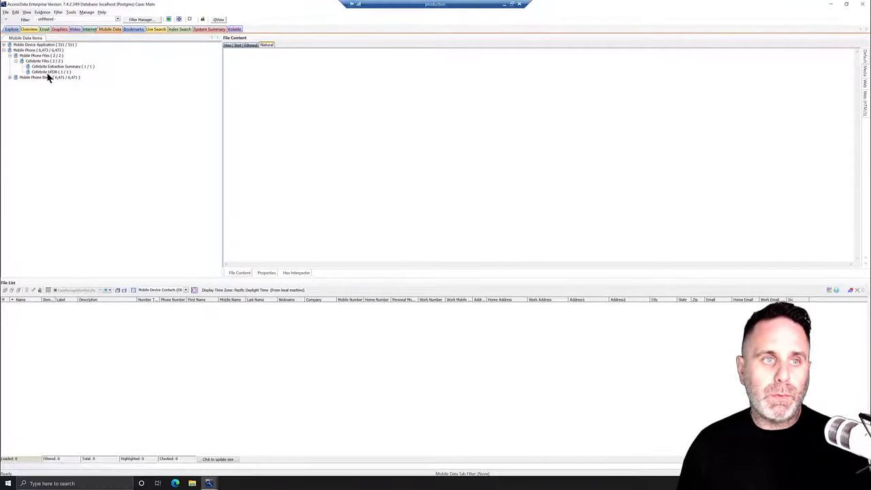
left_click(9, 78)
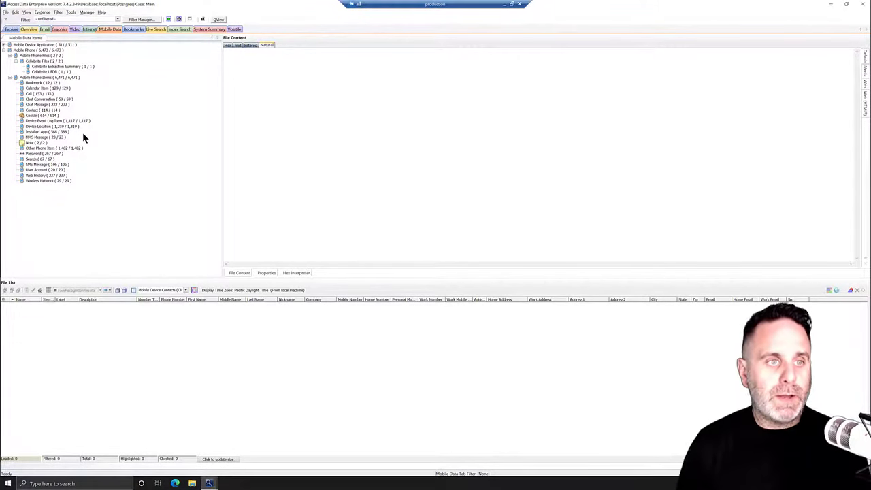
Step: Review the phone's chat messages with the Message and Msg App columns widened, and view the first chat conversation in the conversation list
left_click(64, 105)
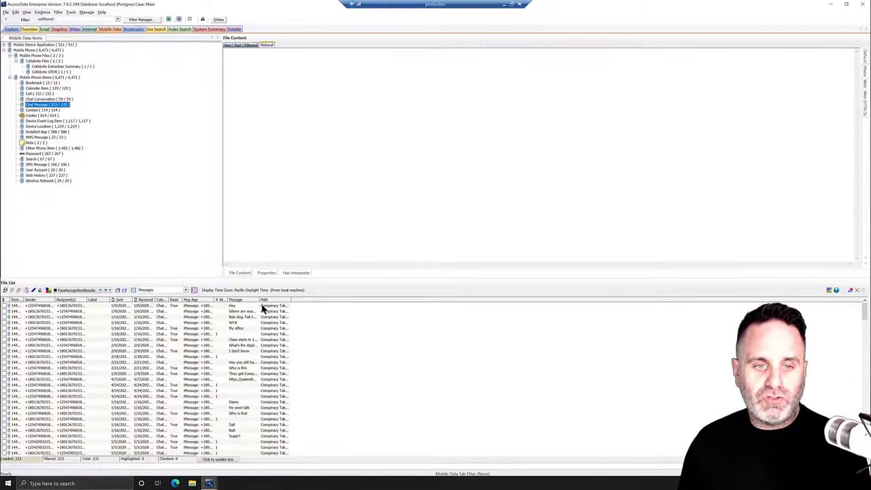
left_click_drag(259, 299, 472, 300)
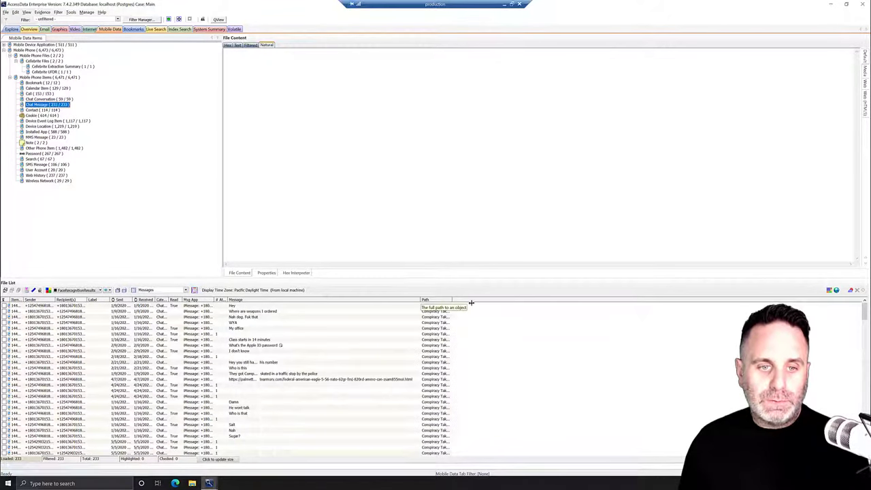
scroll(268, 401, "down", 9)
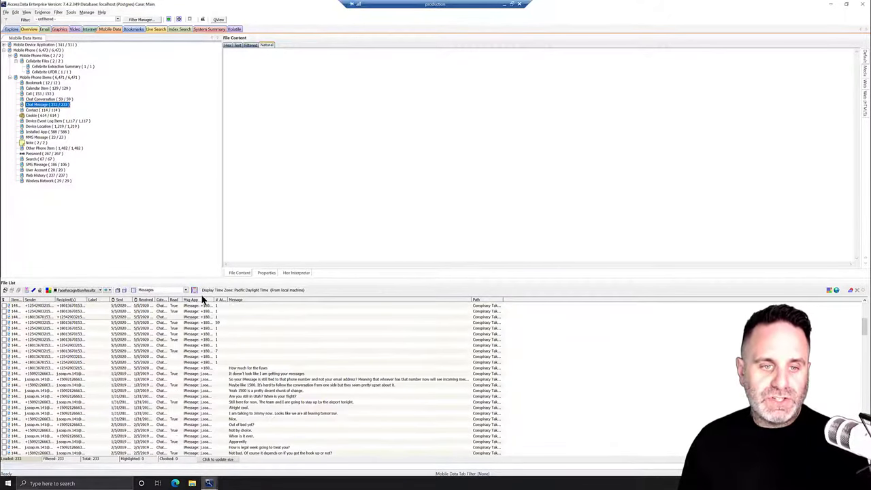
left_click_drag(212, 299, 354, 301)
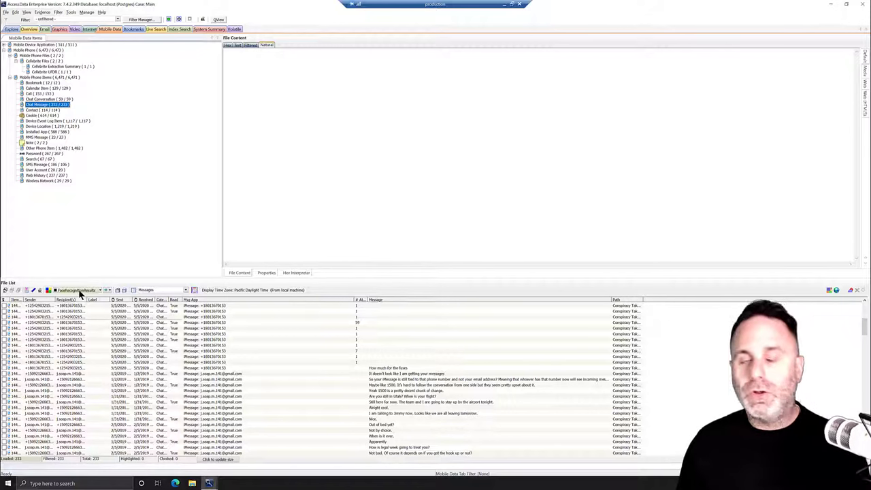
double_click(64, 306)
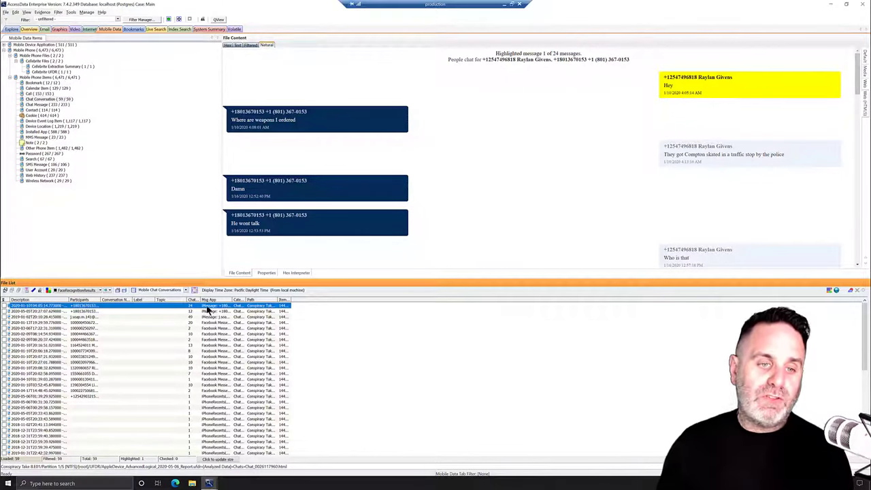
left_click_drag(222, 300, 245, 300)
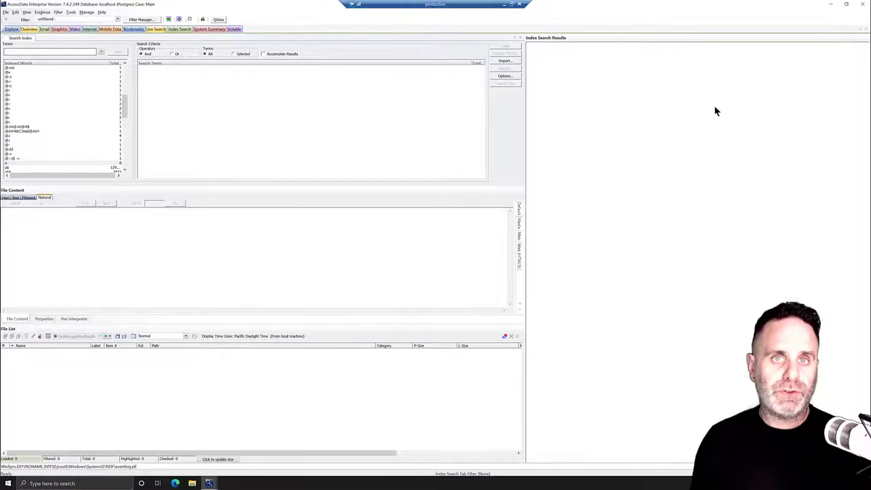
Step: Run an index search for "mythology" including all files
left_click(76, 51)
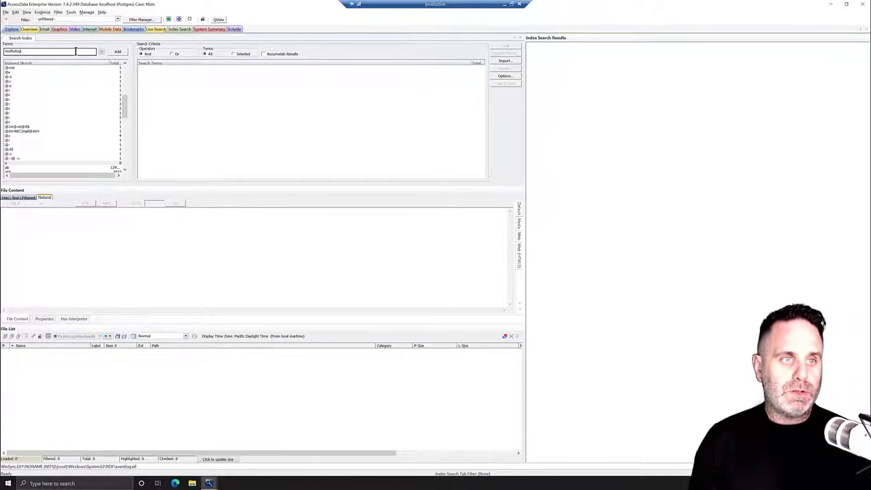
key("Return")
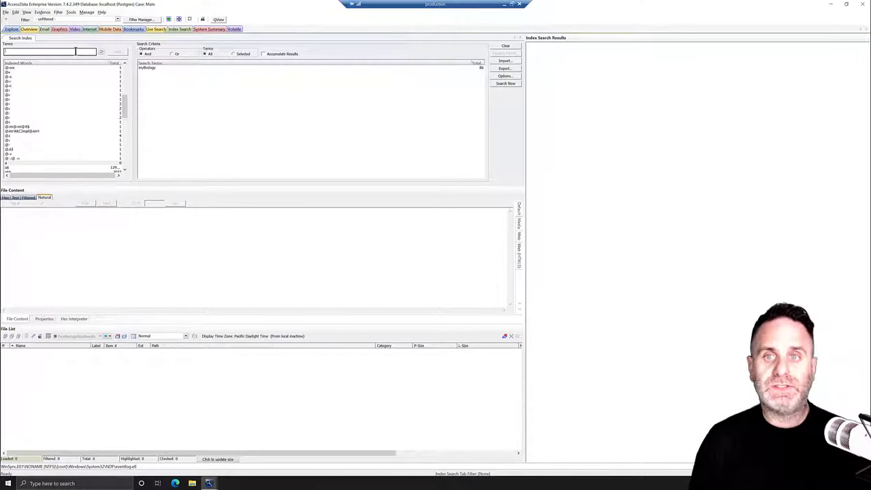
left_click(459, 68)
left_click(505, 83)
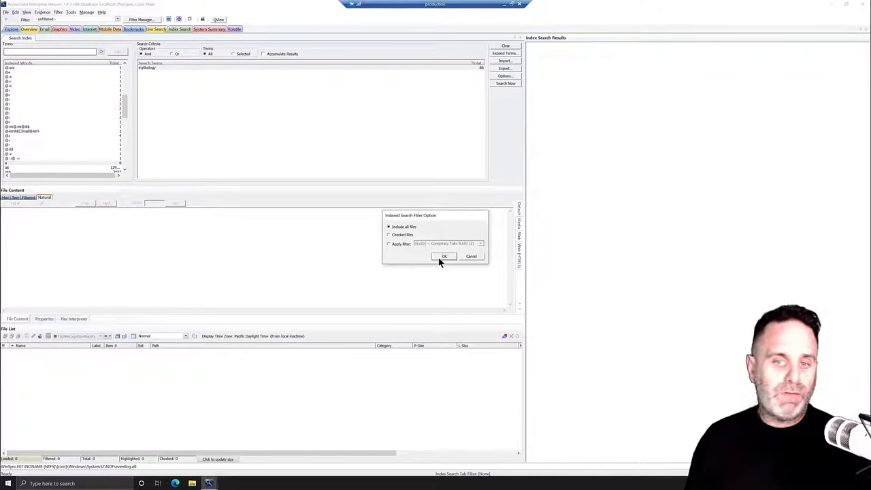
left_click(441, 258)
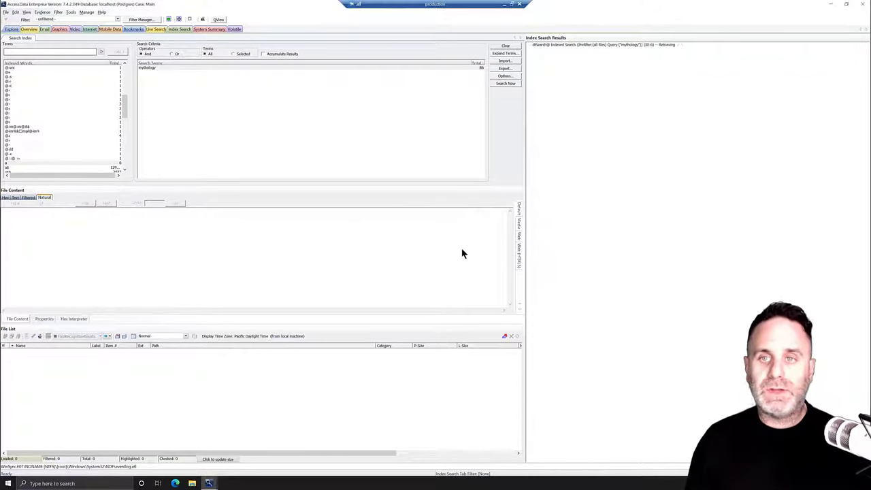
Step: Expand the mythology results in allocated-space documents, view the hit in Apocalyptic Manifesto[3].docx under OneDrive/Documents, and collapse the results
left_click(531, 46)
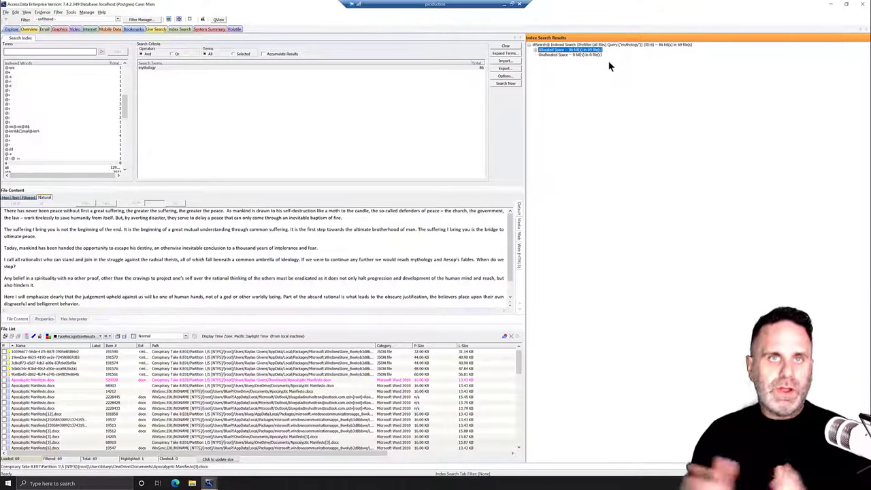
left_click(536, 50)
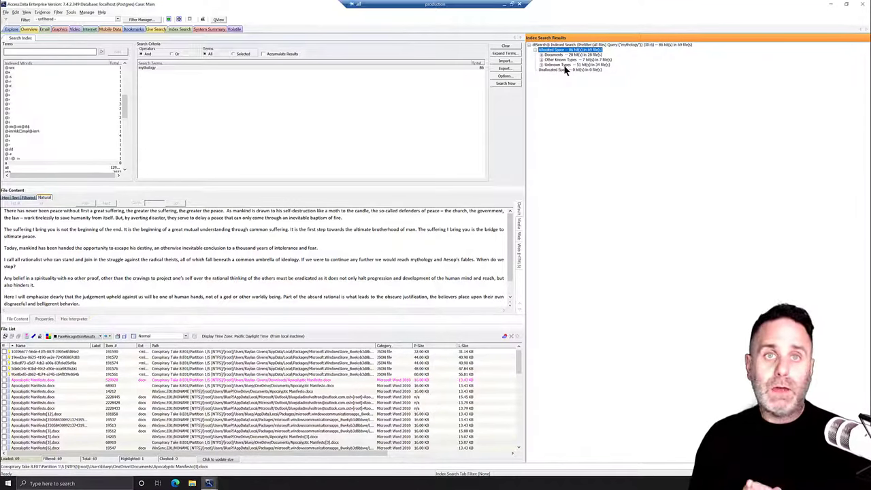
left_click(541, 54)
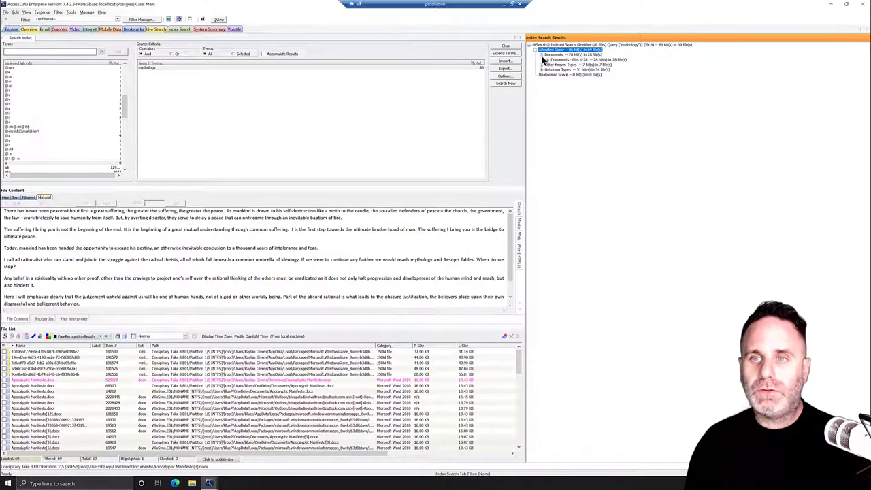
left_click(547, 60)
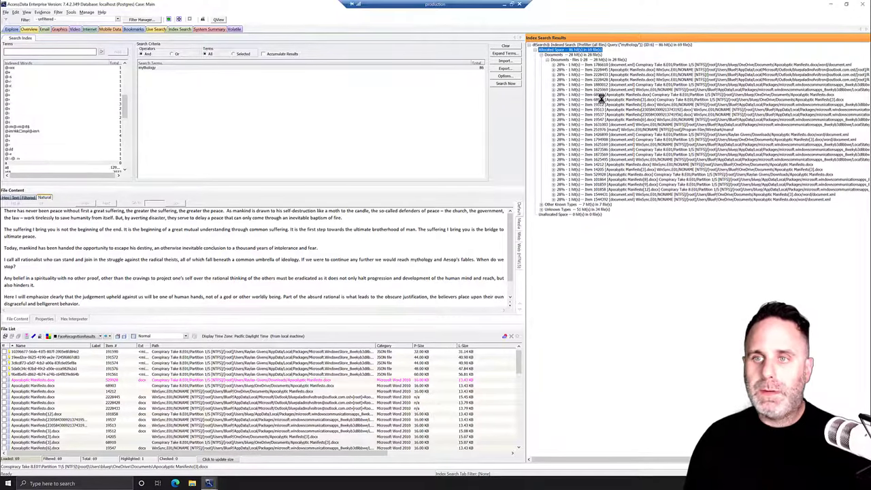
left_click(559, 100)
left_click(554, 100)
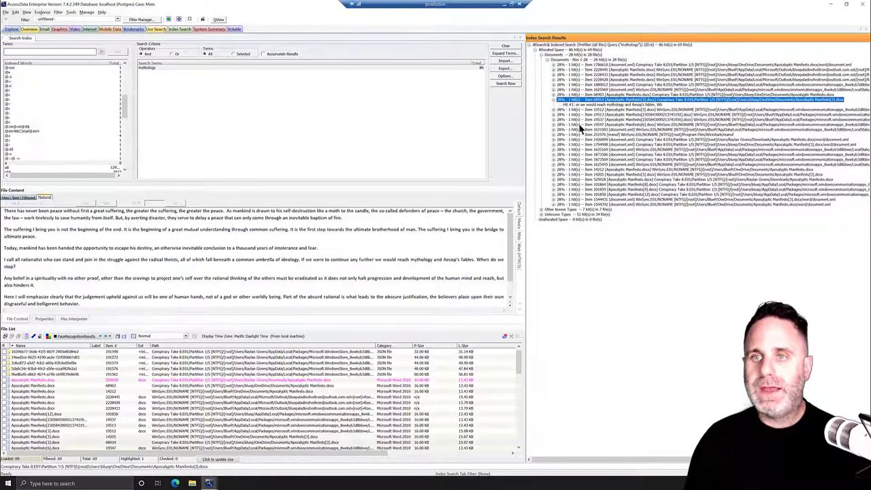
left_click(603, 106)
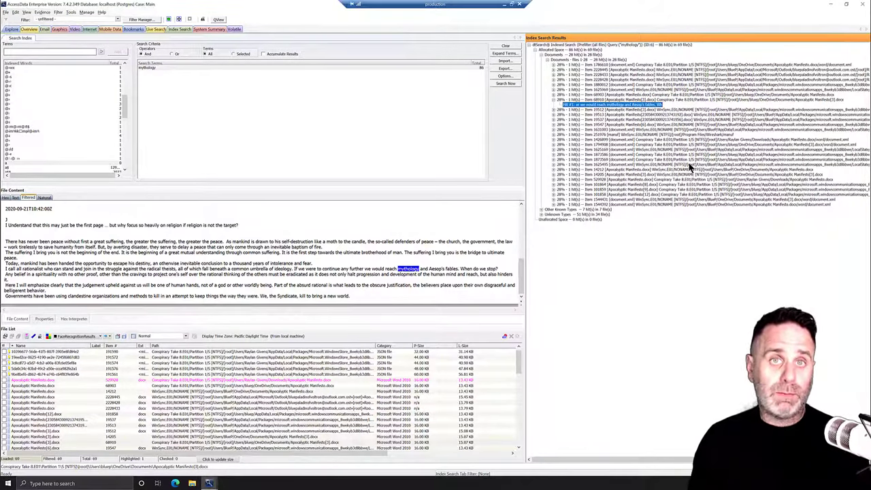
key("Home")
key("Left")
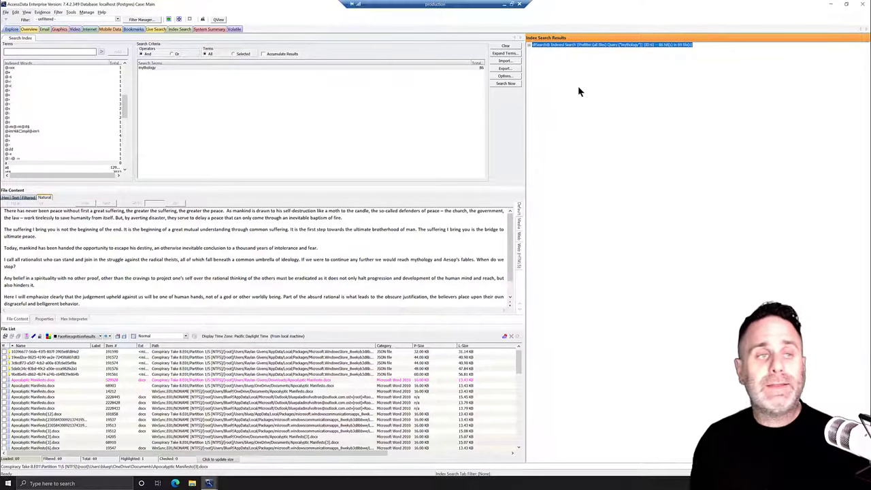
Step: Clear the search terms and run an index search for "california w/5 fire" including all files
left_click(176, 68)
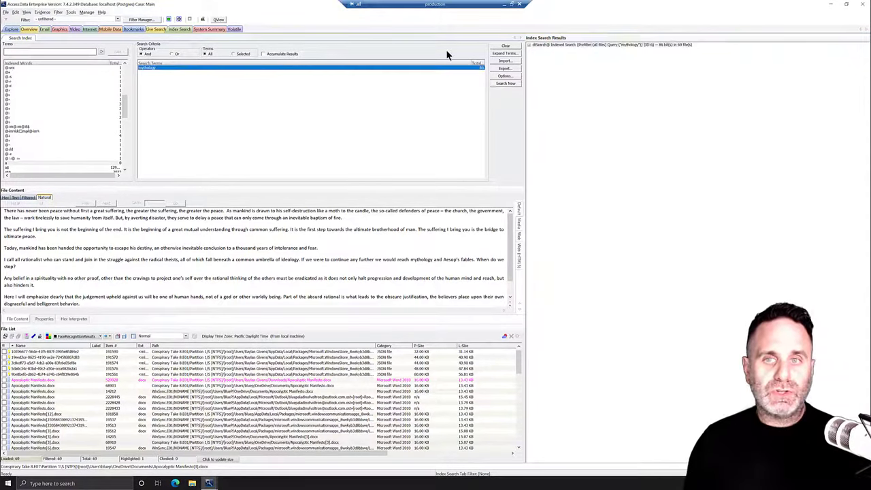
left_click(505, 45)
left_click(77, 51)
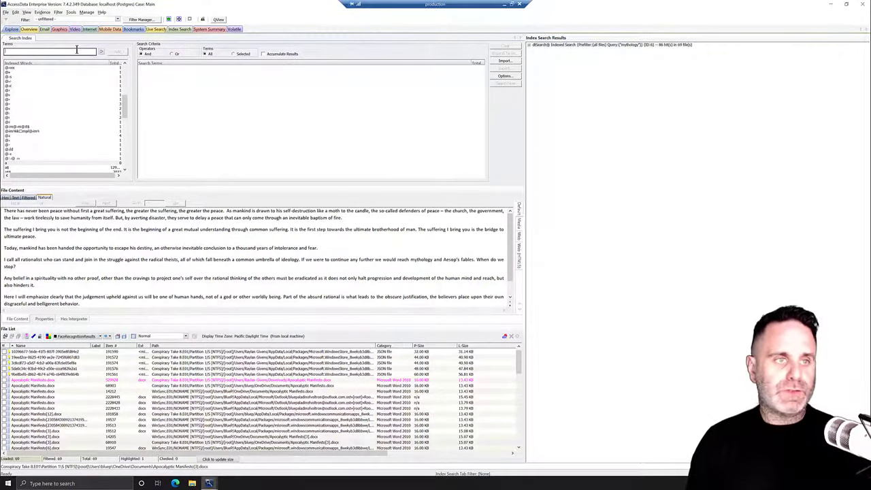
type("california w/5 fire")
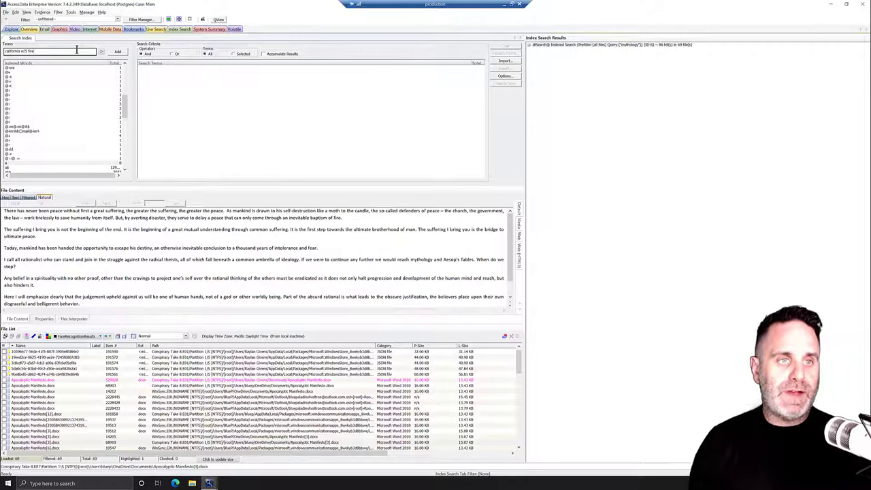
left_click(117, 52)
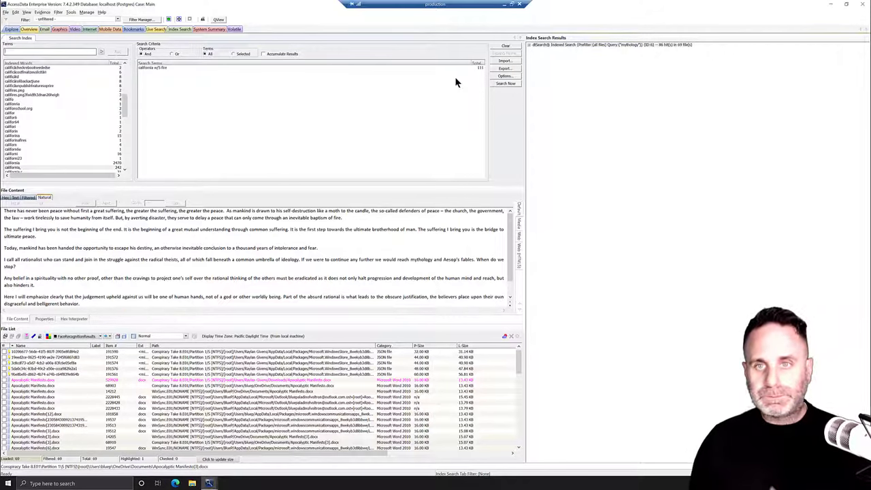
left_click(505, 83)
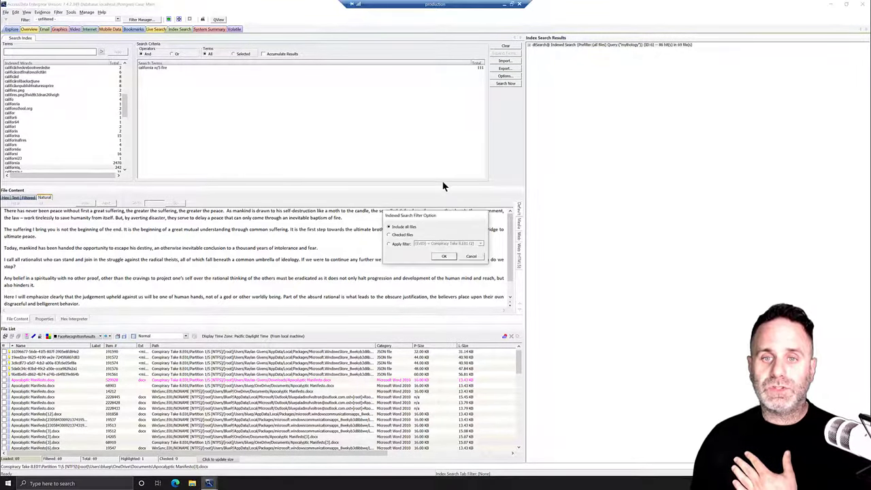
left_click(444, 255)
Step: Expand the california w/5 fire results to the allocated-space documents and view the first hit in Fires in California.docx
left_click(528, 50)
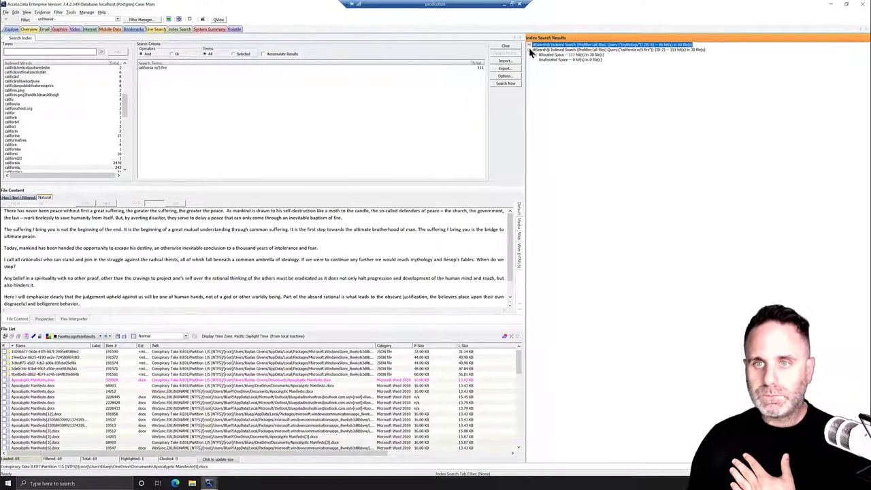
left_click(534, 55)
left_click(540, 60)
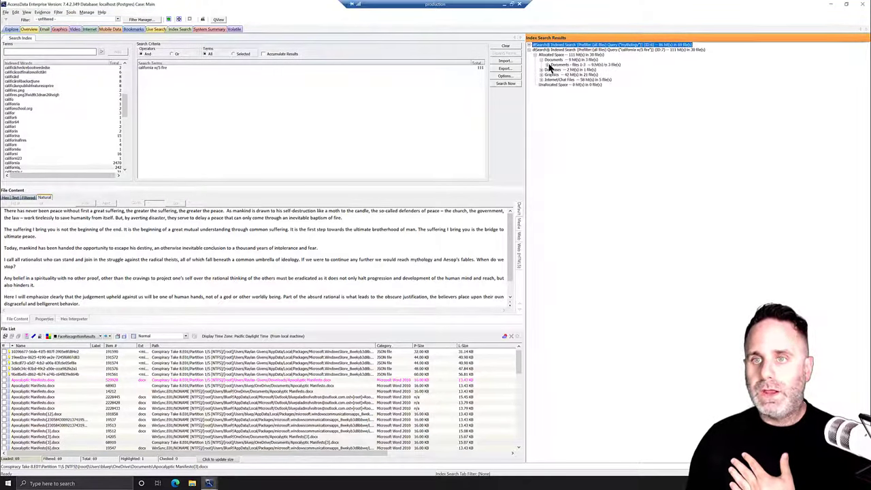
left_click(547, 65)
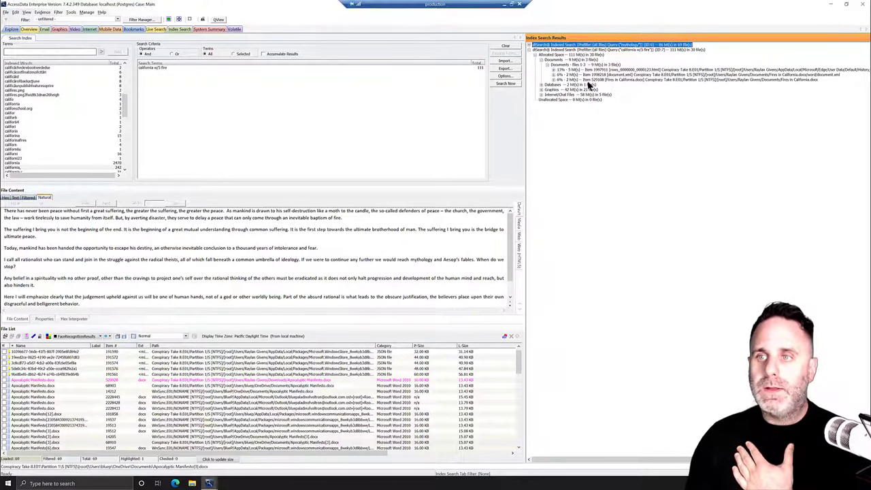
left_click(553, 80)
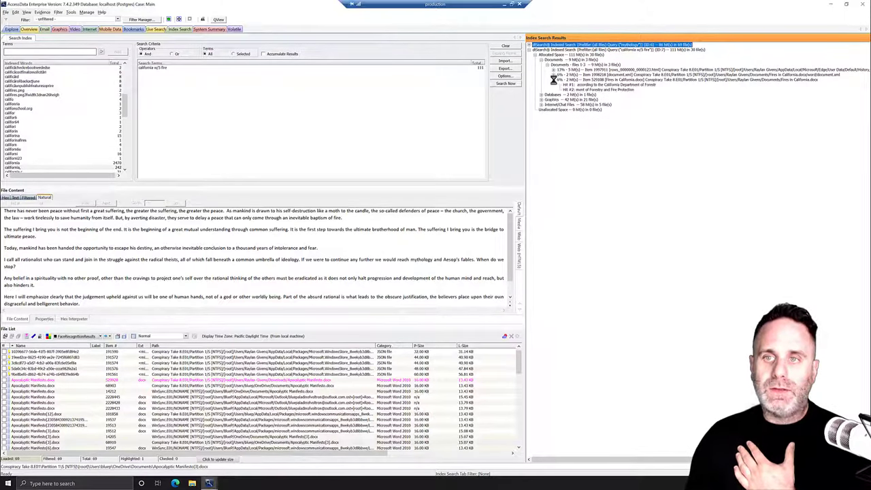
left_click(612, 84)
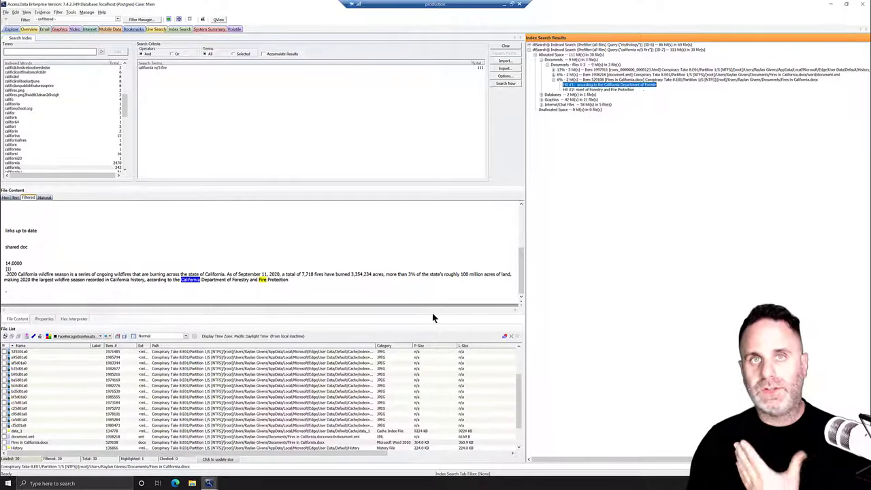
Step: Clear the index search terms and import the term list SearchTerms.txt from the Desktop
left_click(504, 46)
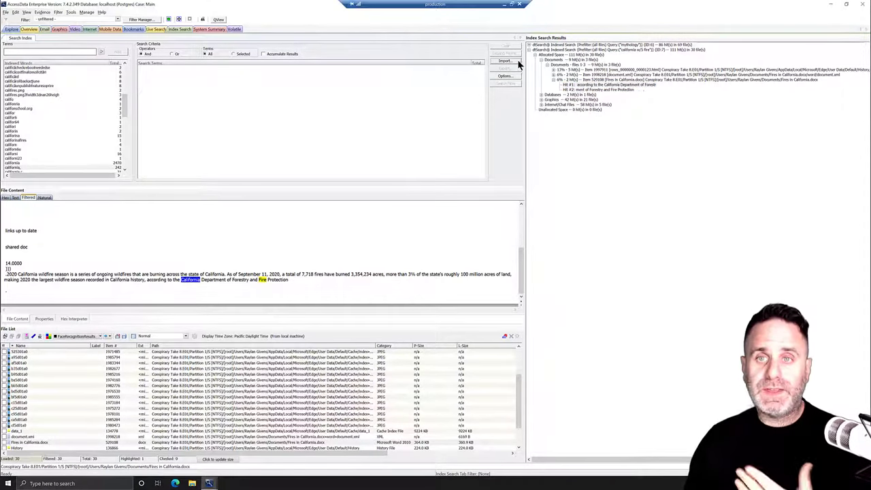
left_click(507, 61)
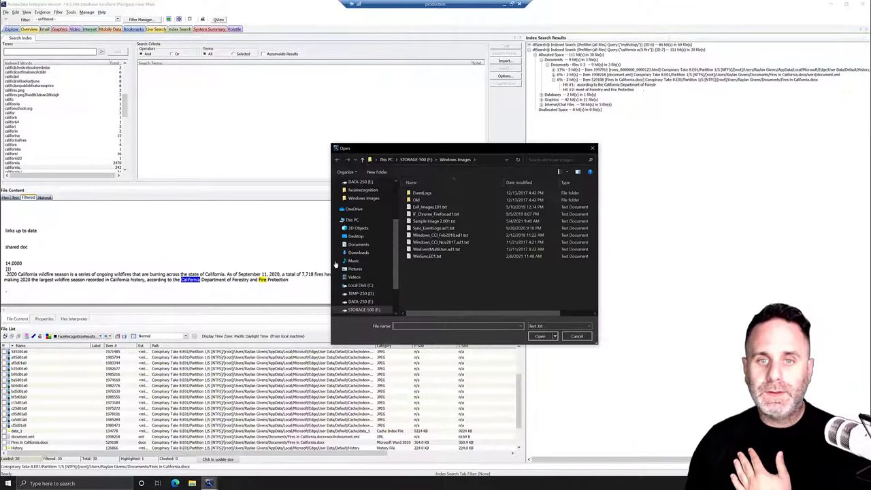
left_click(355, 236)
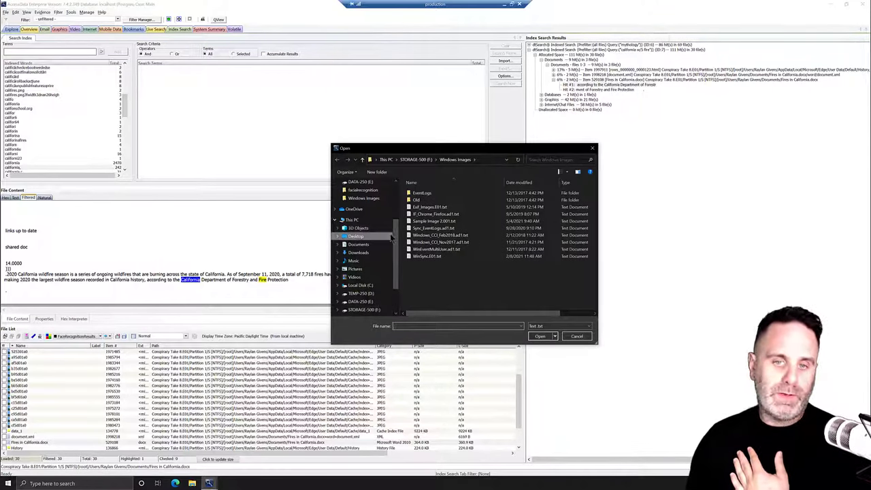
left_click(539, 201)
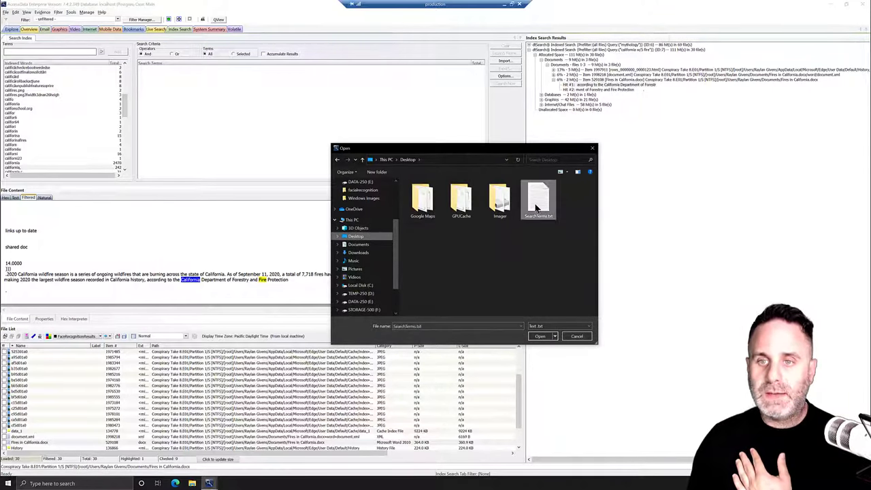
left_click(538, 336)
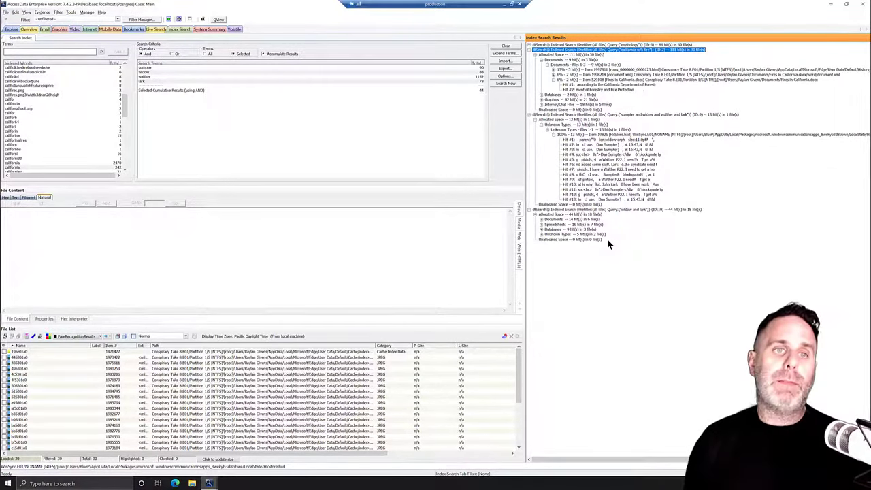
Step: Examine the predefined live search patterns and the regular expressions defined in RegexList.ini, and close the file
left_click(521, 145)
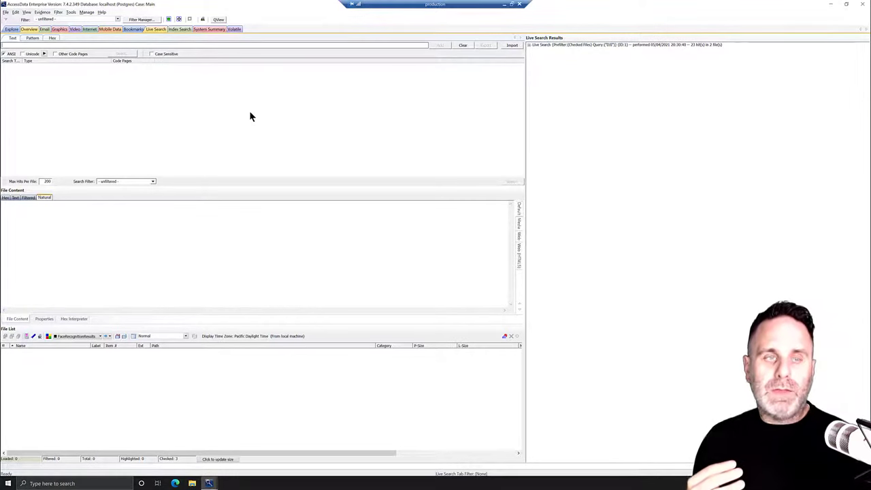
left_click(34, 39)
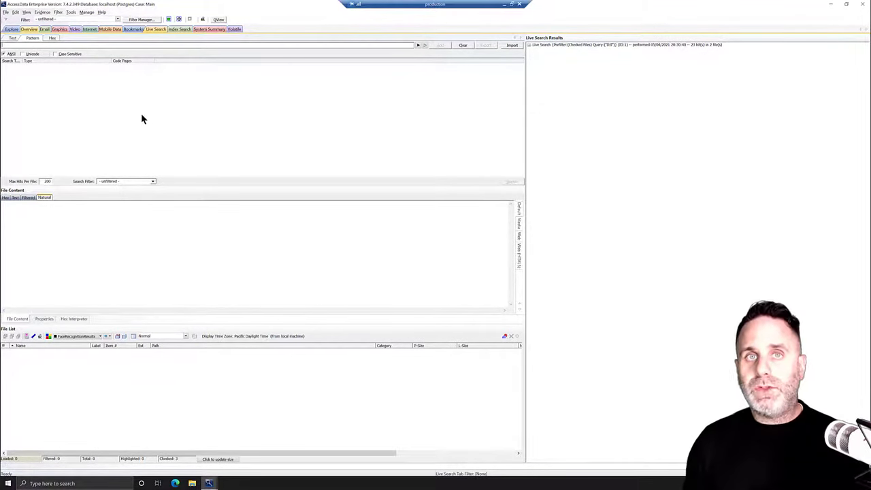
left_click(425, 45)
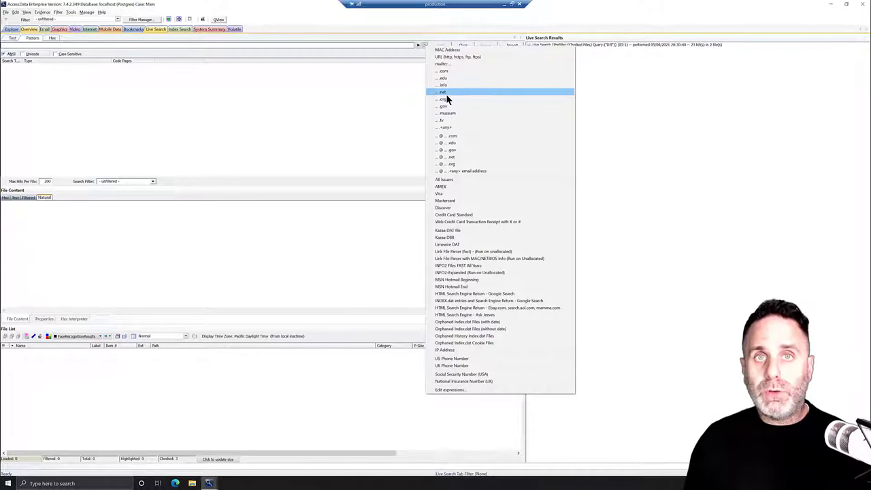
left_click(461, 392)
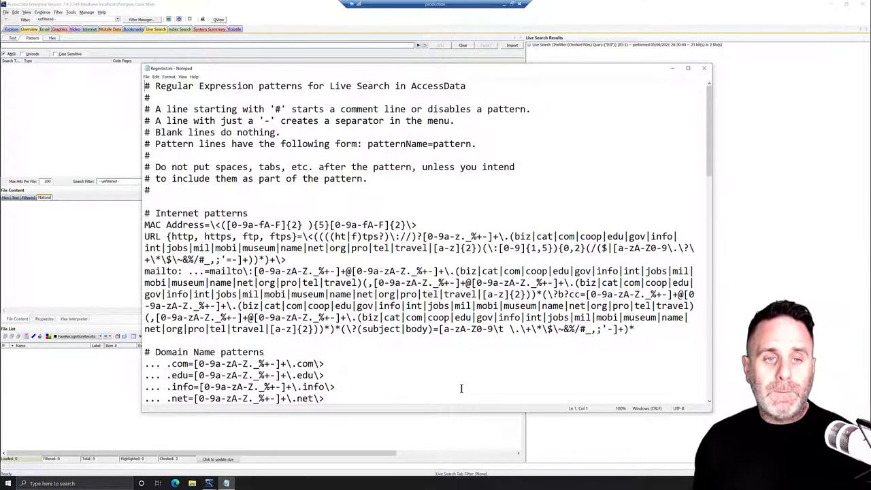
scroll(352, 238, "down", 20)
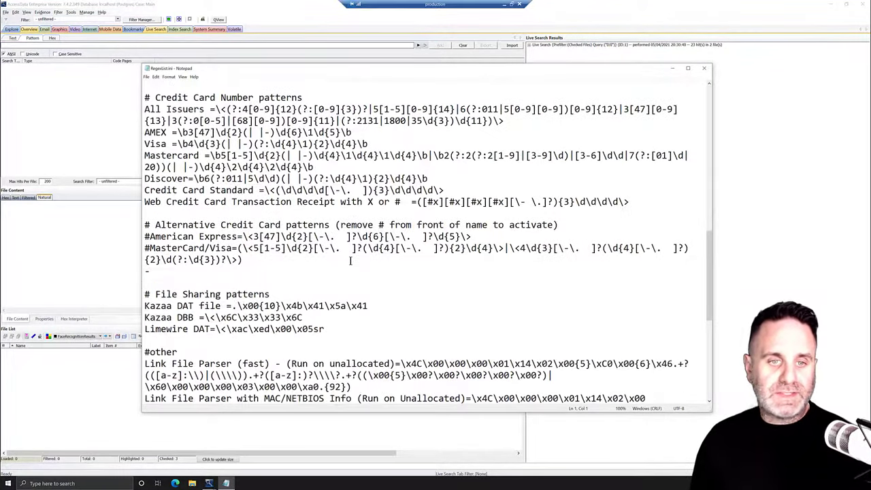
scroll(498, 386, "up", 20)
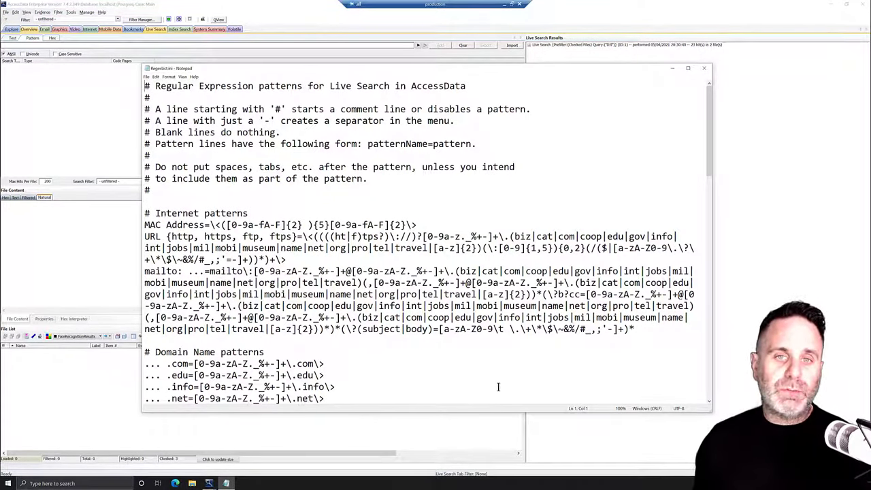
left_click(704, 68)
left_click(423, 45)
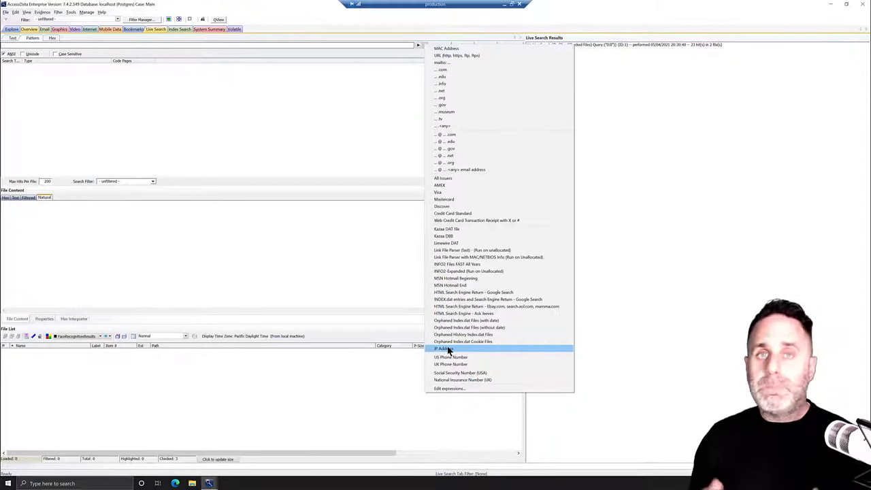
Step: Expand the DJI live search results in allocated space and select the Meta Data hit in DJI_0012.JPG
left_click(530, 46)
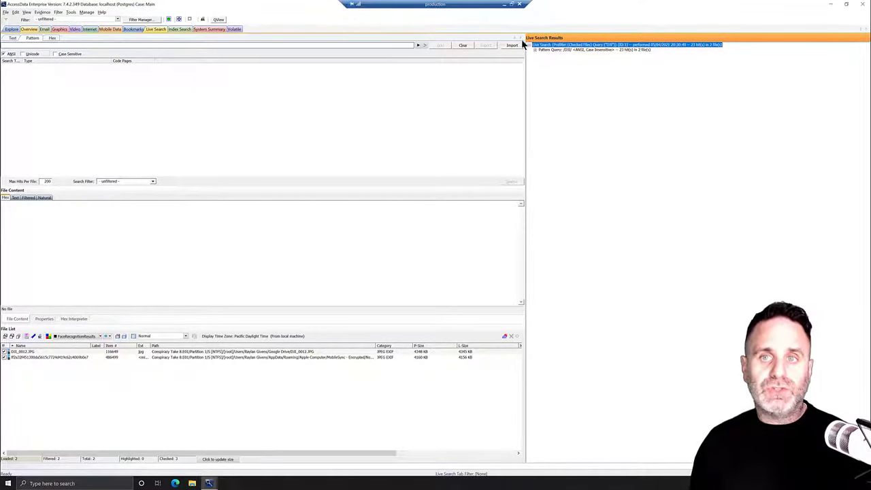
left_click(530, 46)
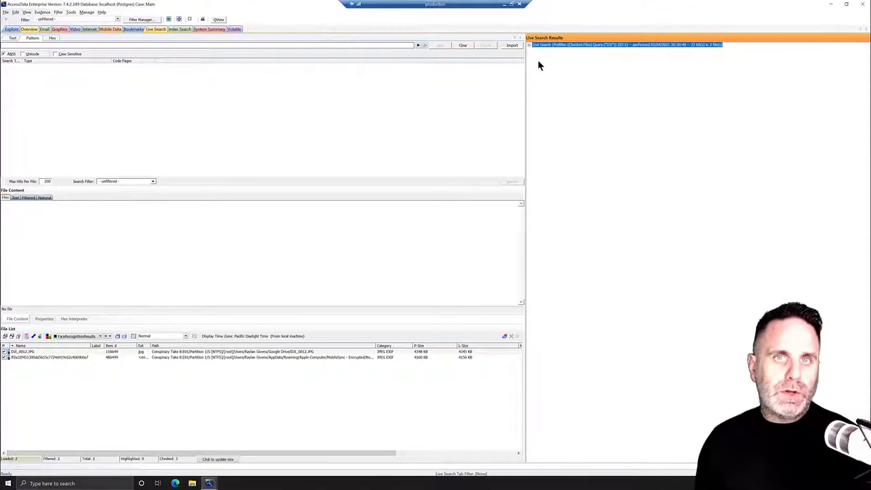
left_click(529, 45)
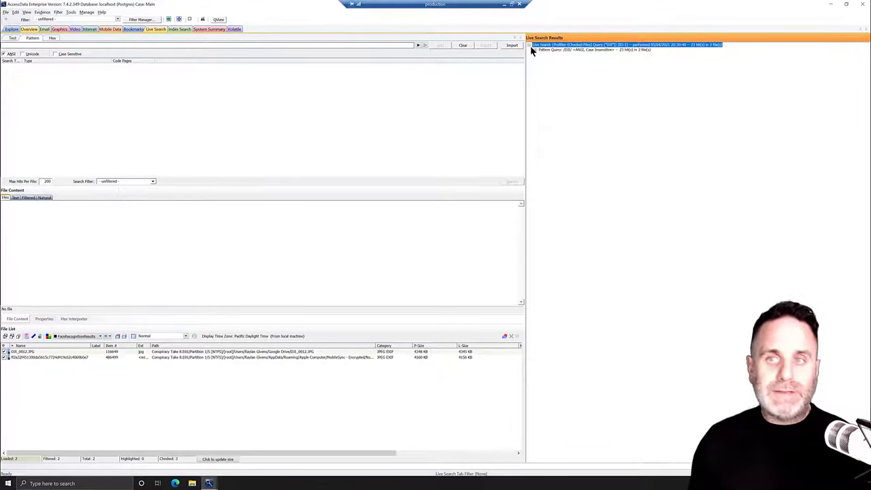
left_click(535, 50)
left_click(541, 55)
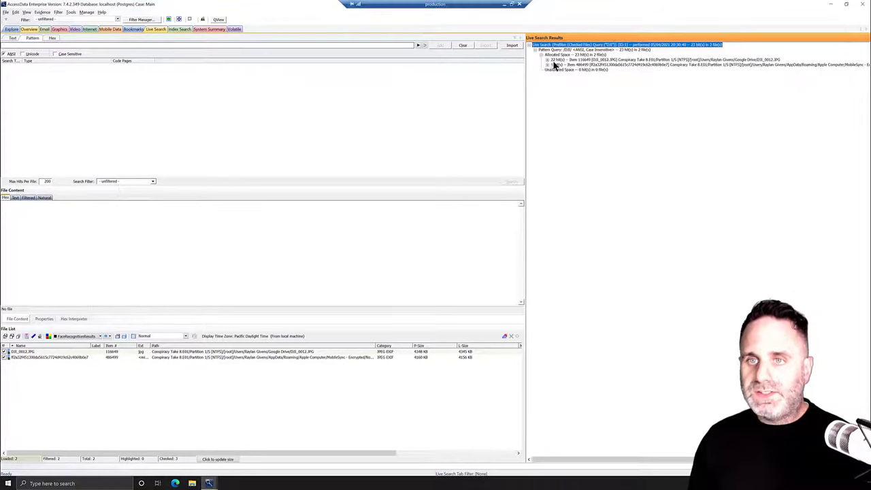
left_click(547, 60)
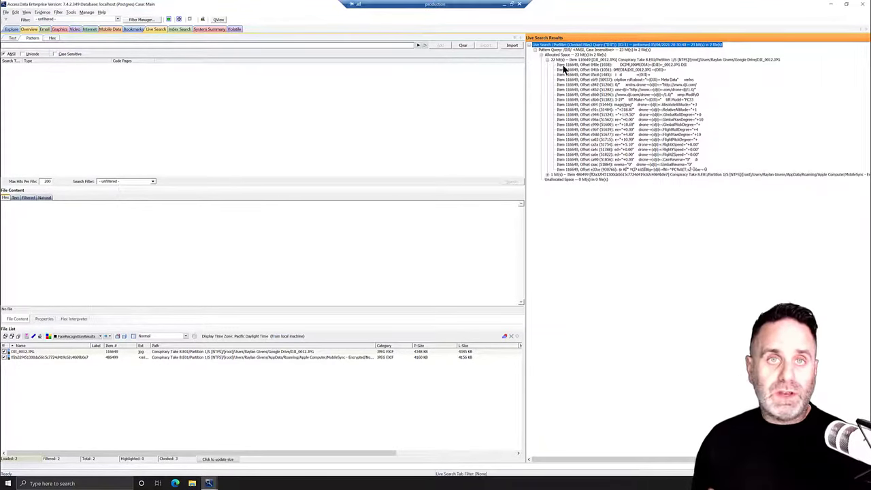
left_click(648, 81)
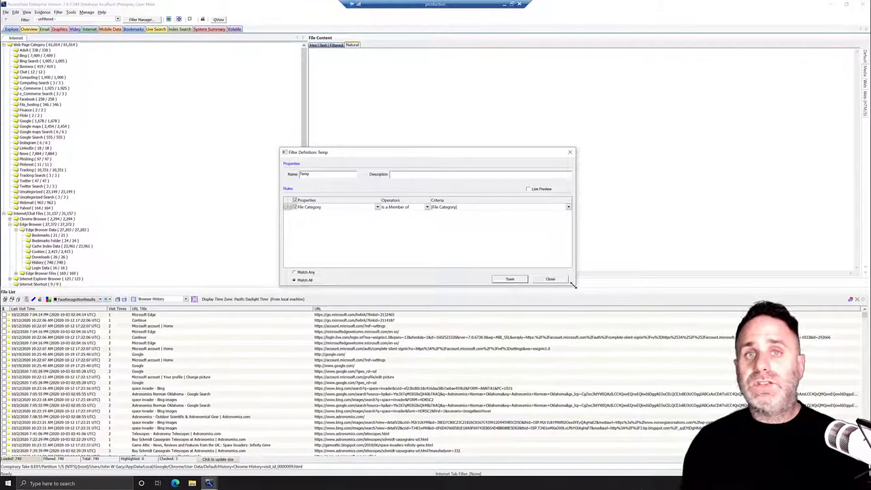
Step: Look through the predefined filters available for the case
left_click(143, 21)
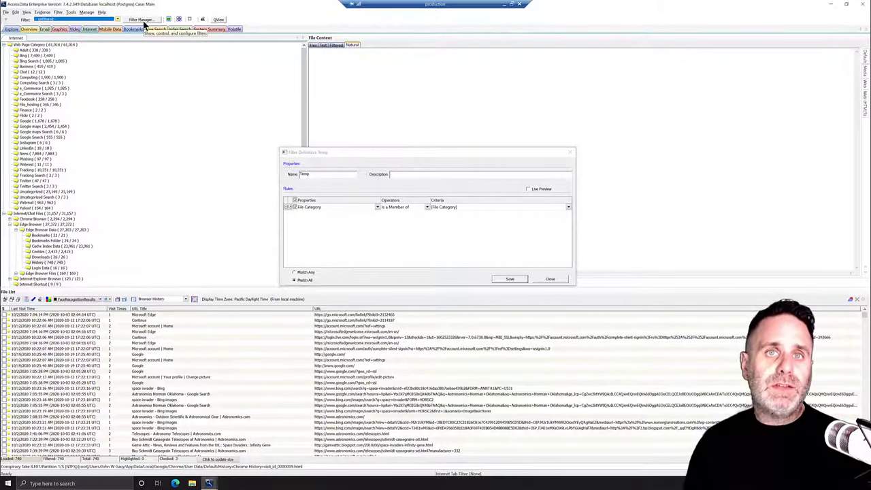
left_click(118, 20)
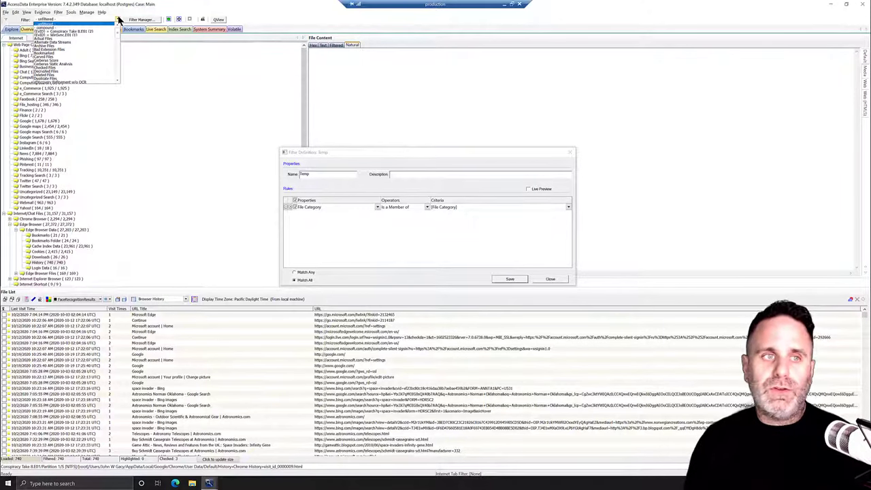
left_click(118, 20)
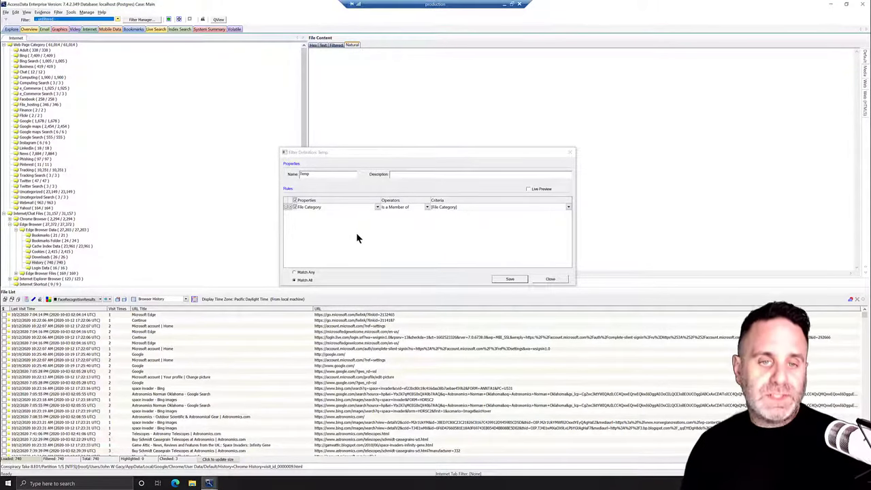
Step: Examine the properties, including All Features, and the operators available for the Temp filter's File Category rule
left_click(313, 208)
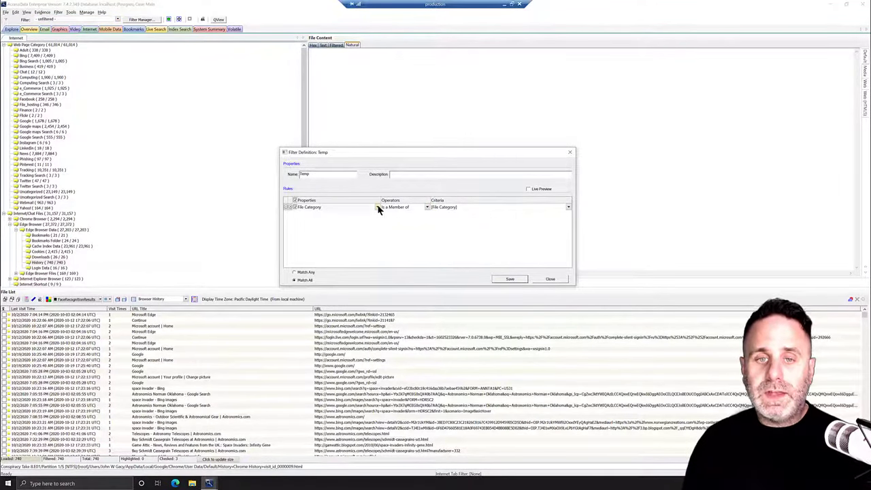
left_click(378, 207)
mouse_move(371, 289)
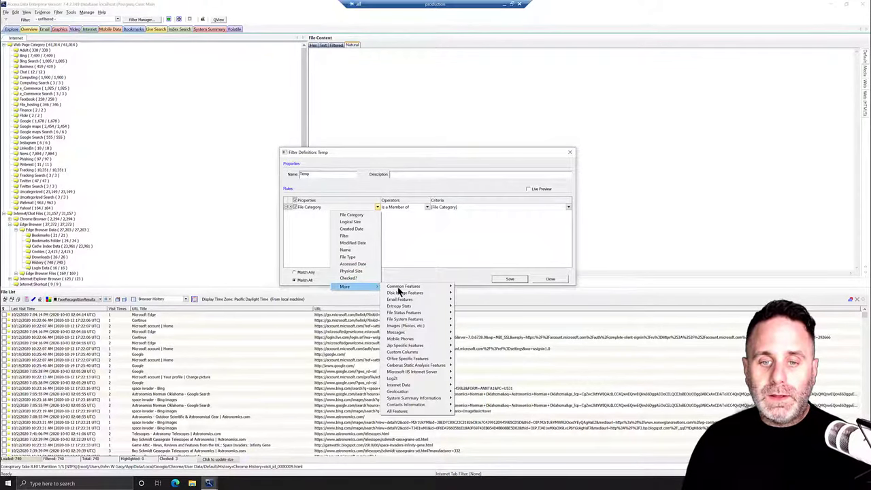
mouse_move(428, 414)
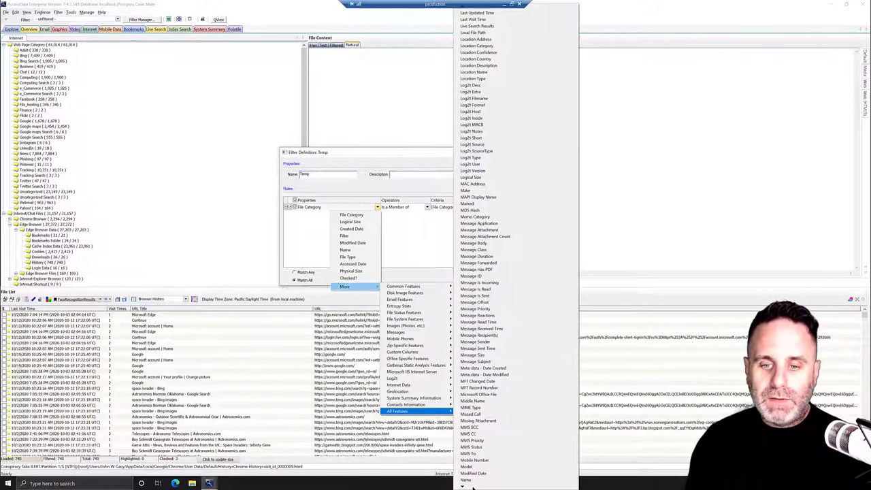
mouse_move(470, 485)
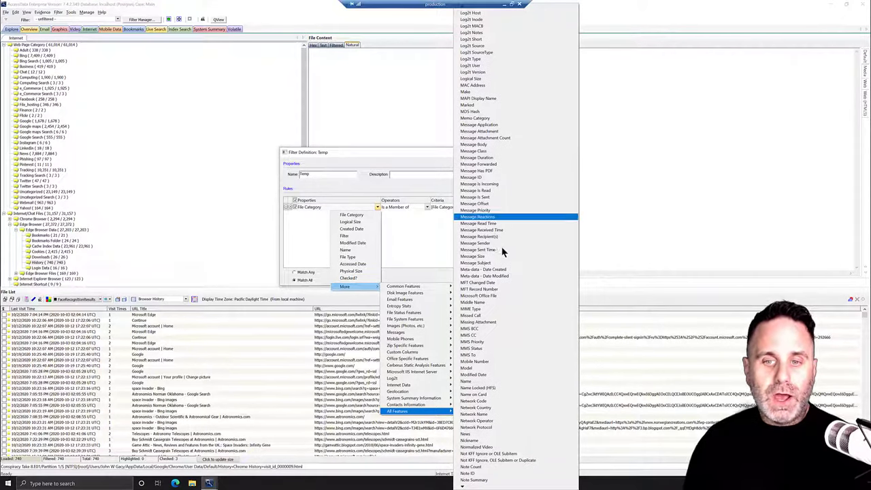
left_click(432, 242)
left_click(428, 207)
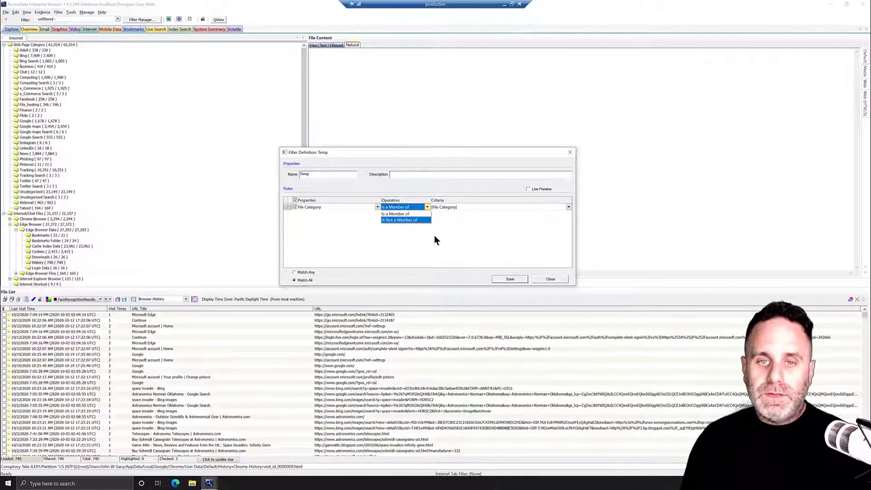
left_click(362, 229)
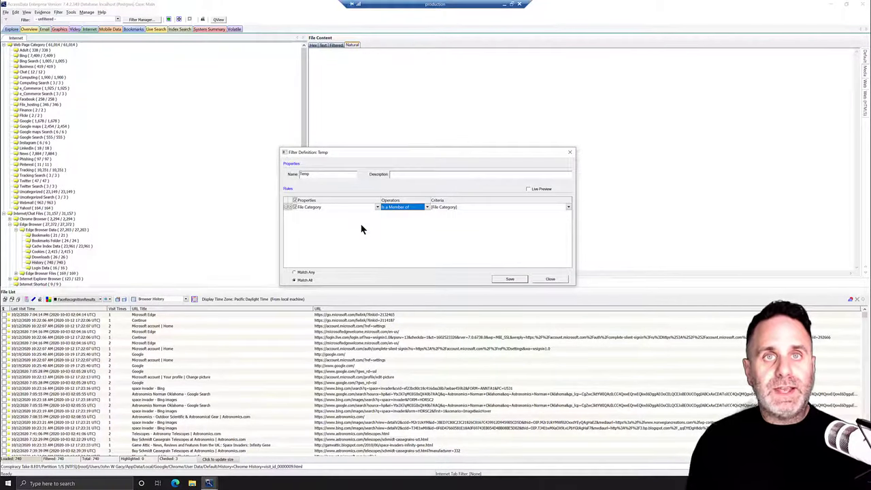
Step: Change the Temp filter rule's property to Created Date and review its date operators
left_click(378, 207)
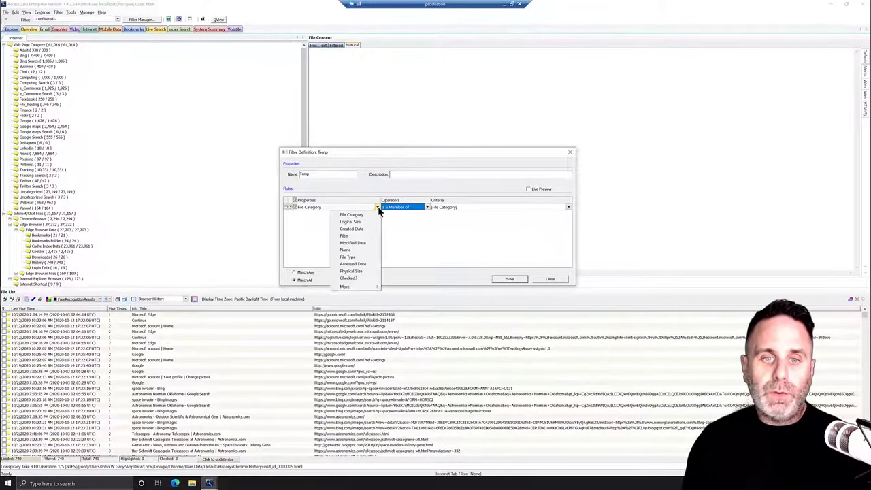
left_click(362, 229)
left_click(427, 206)
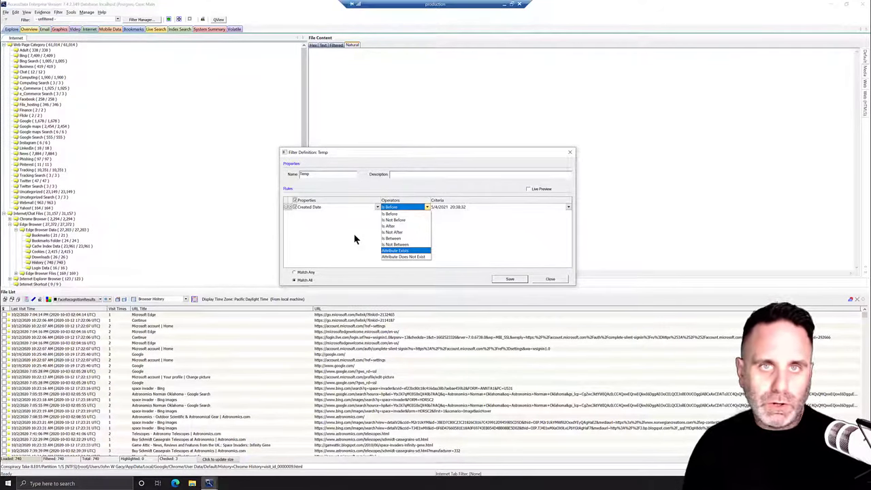
left_click(379, 207)
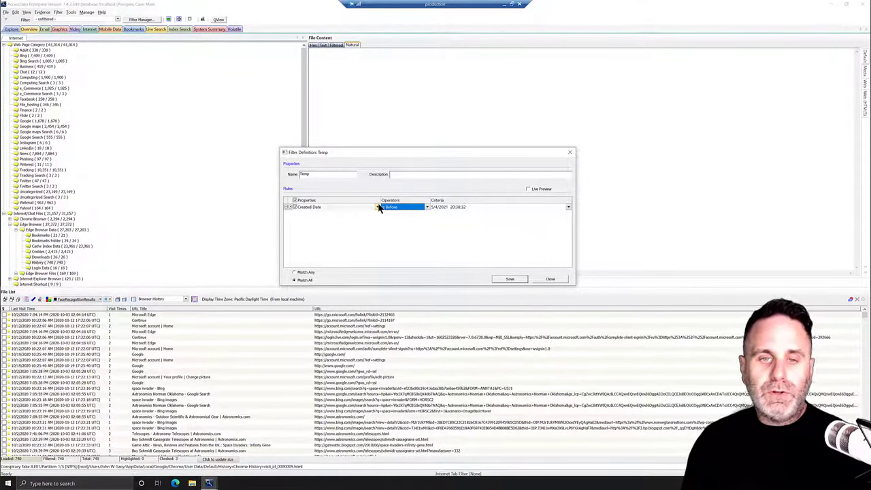
Step: Change the Temp filter rule's property to URL from the URL history data and set its operator to Contains (Case-Insensitive)
left_click(378, 208)
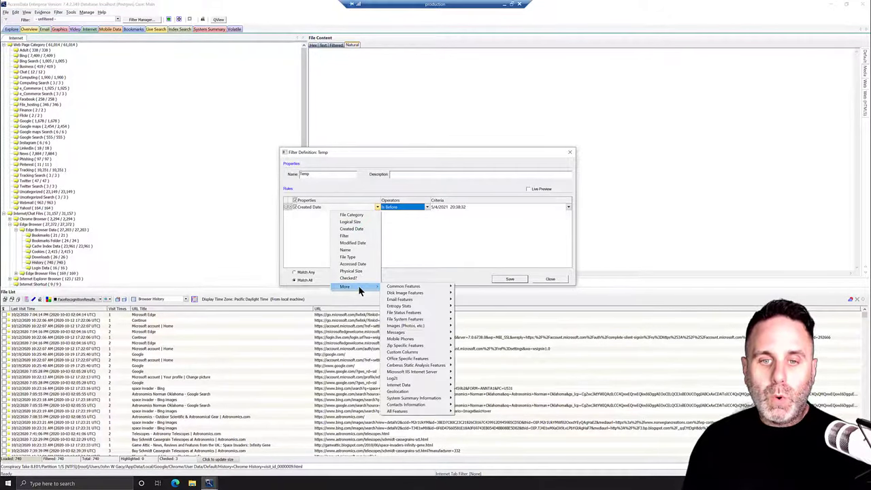
mouse_move(416, 393)
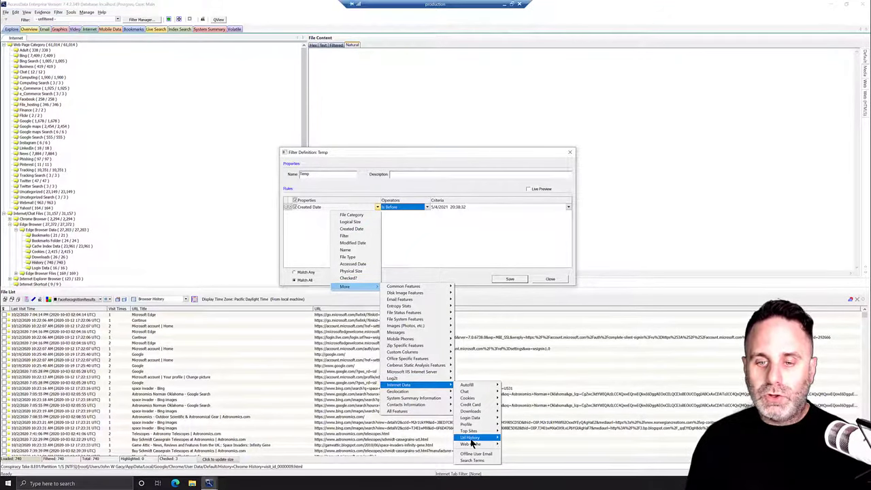
mouse_move(472, 439)
left_click(518, 382)
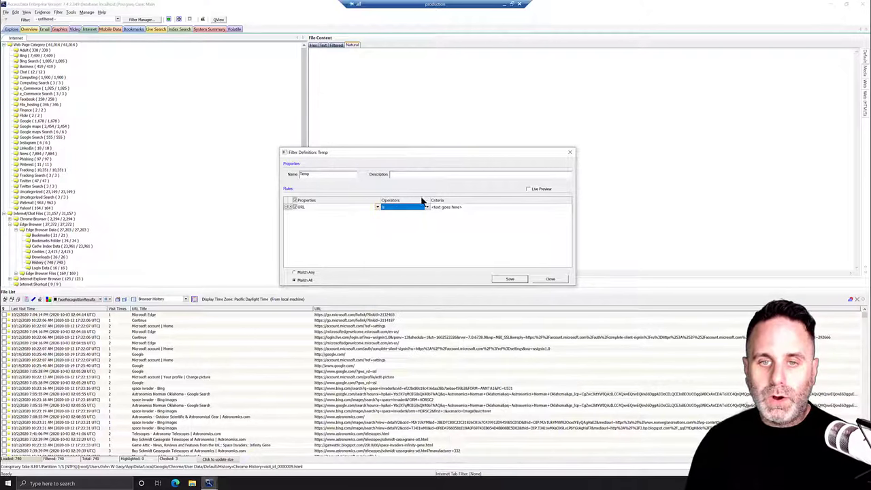
left_click(428, 208)
left_click(408, 279)
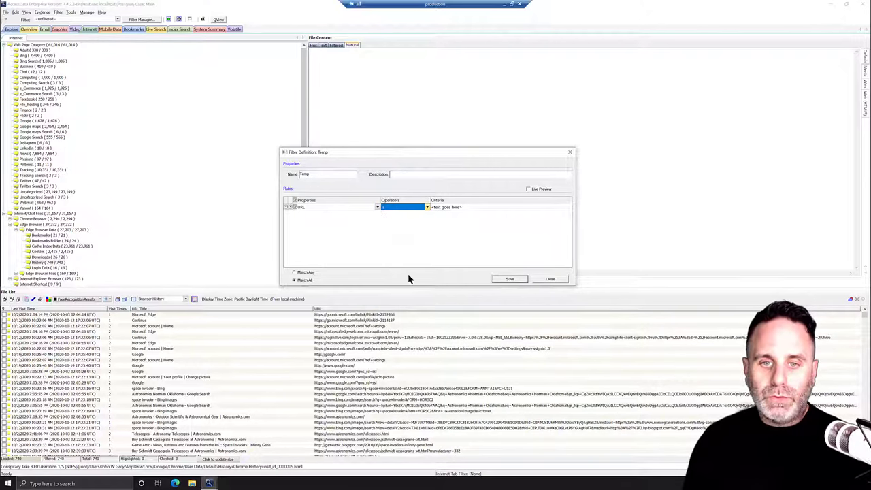
Step: Set the URL rule's criteria to "invader", preview the filter live on the browser history, and close the definition without saving
left_click(448, 207)
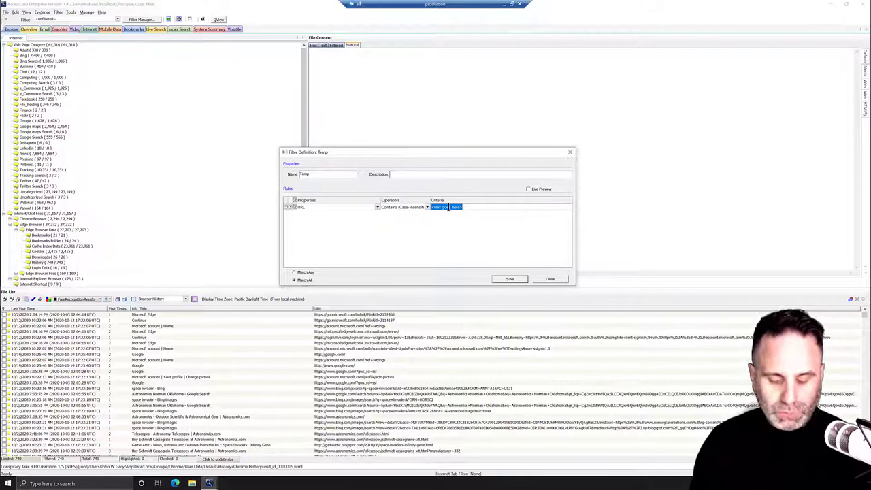
type("invader")
key("Return")
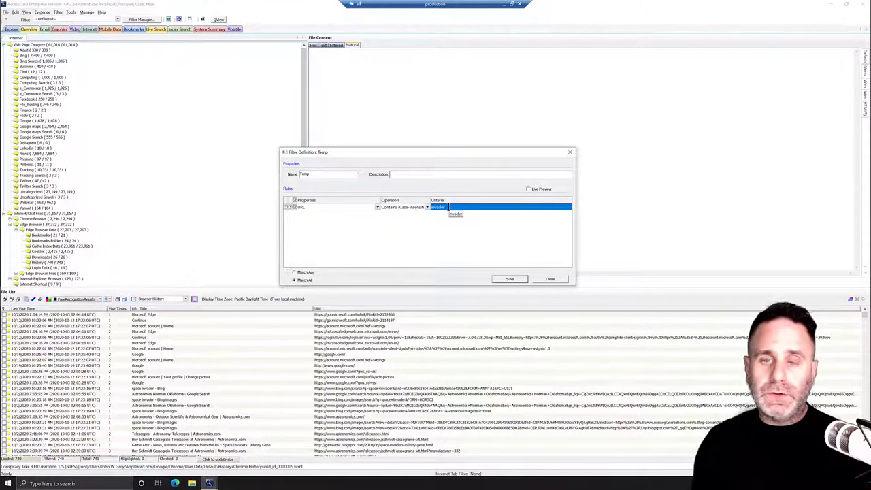
left_click(530, 190)
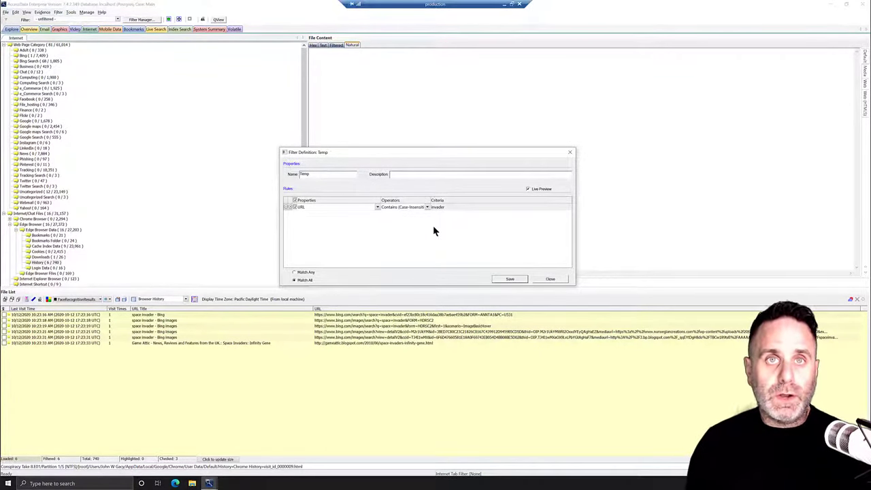
key("Escape")
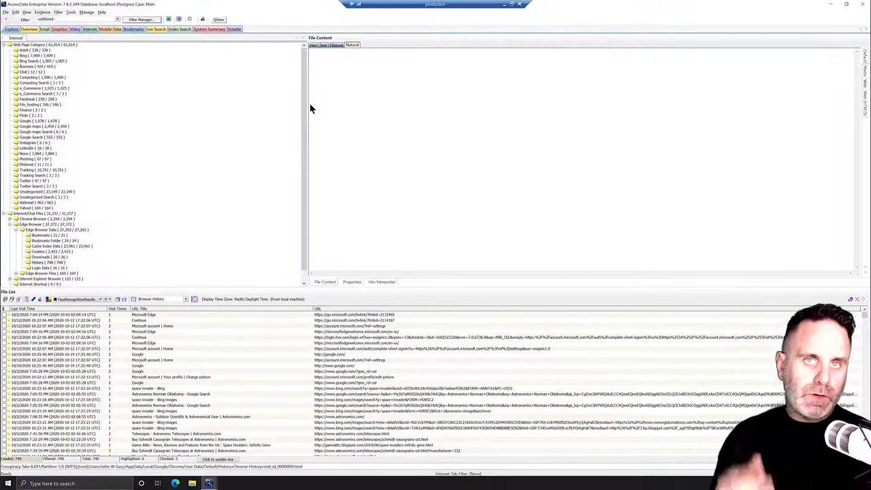
Step: Apply a compound filter that excludes Bing Searches from the browser history, and remove that exclusion again
left_click(152, 20)
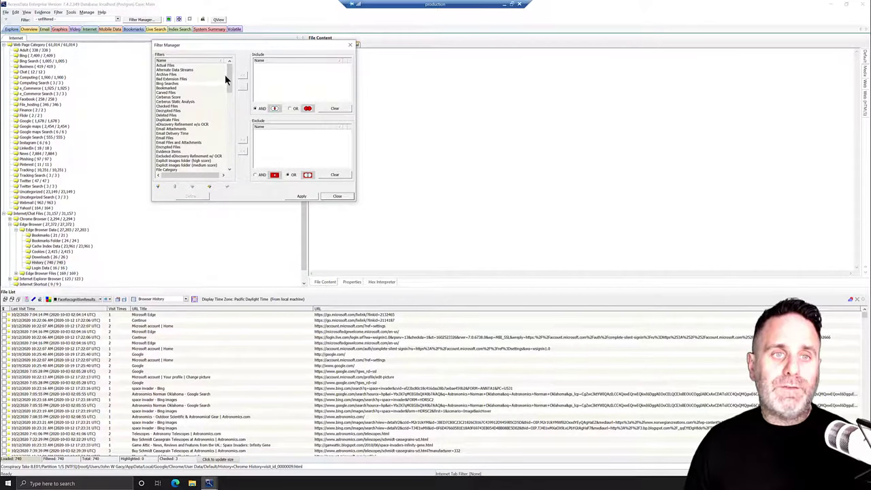
left_click(175, 84)
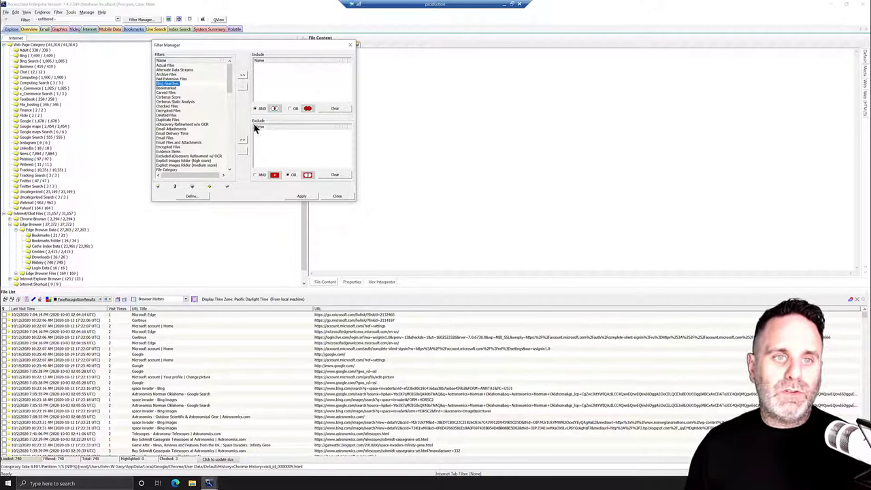
left_click(244, 141)
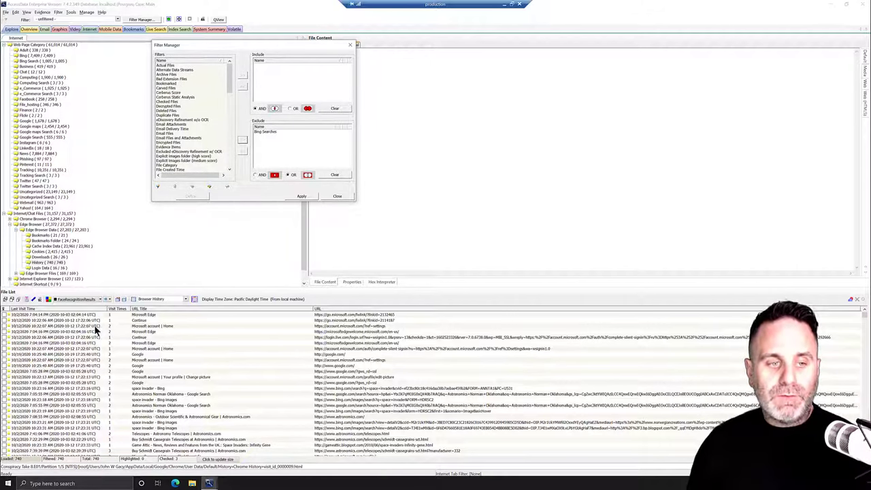
left_click(307, 195)
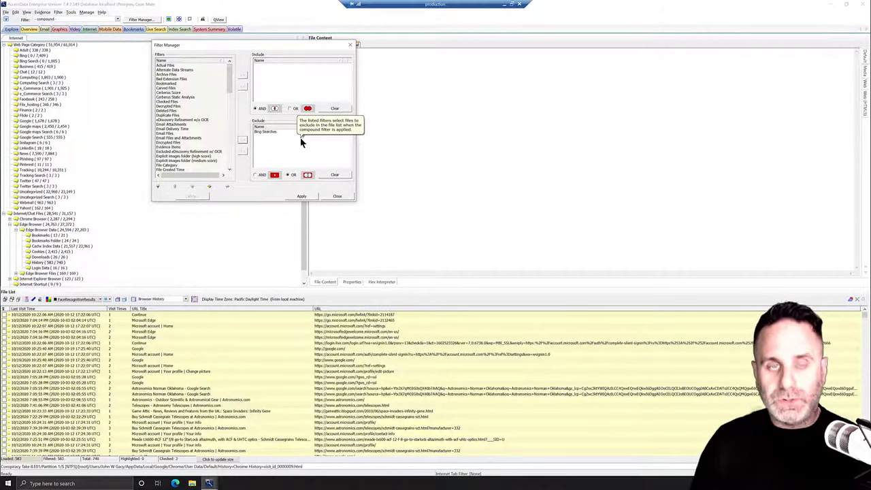
key("Delete")
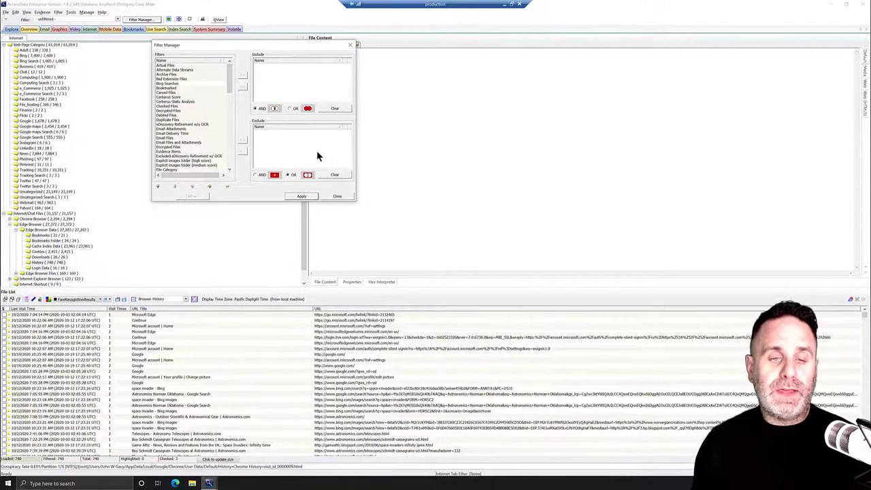
Step: Import the IMPORT ONLY - ALL GOOGLE MAPS filter XML from the desktop's Google Maps folder and review the added Google Maps filters
left_click(211, 188)
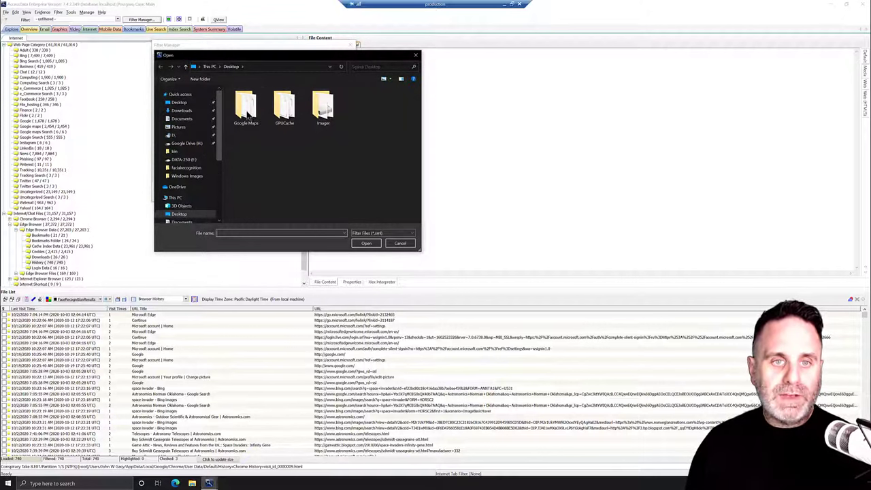
double_click(246, 109)
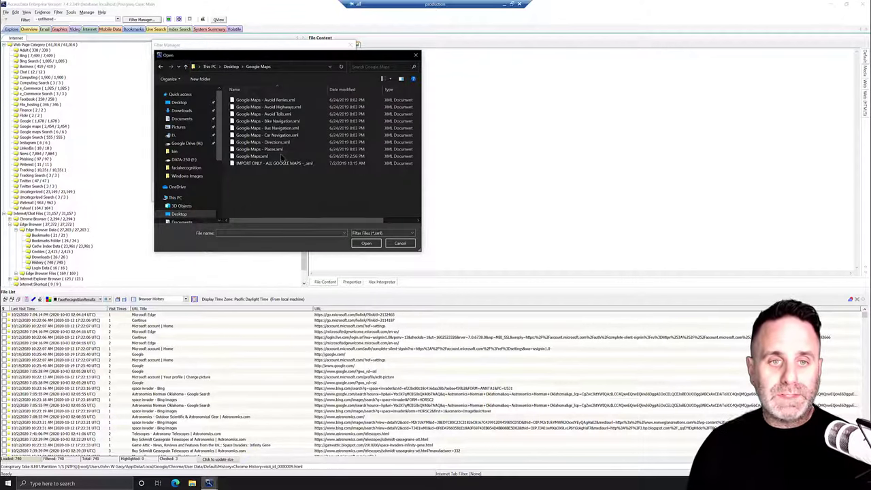
left_click(257, 164)
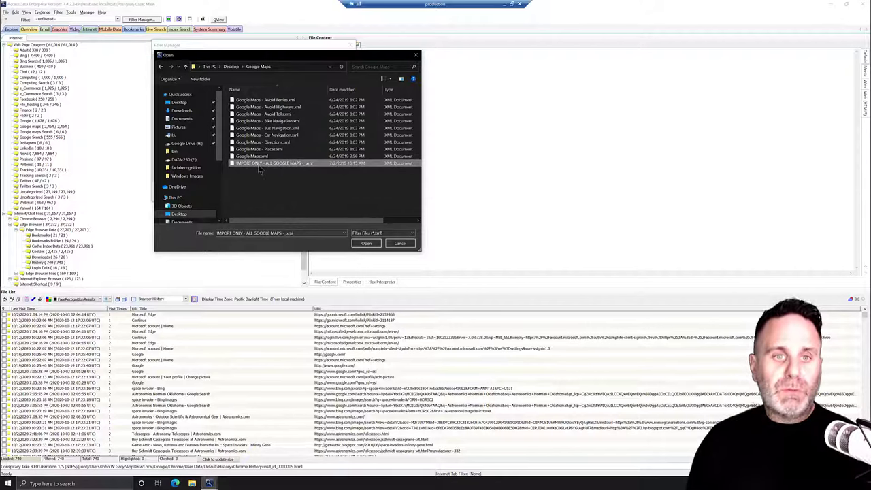
left_click(366, 244)
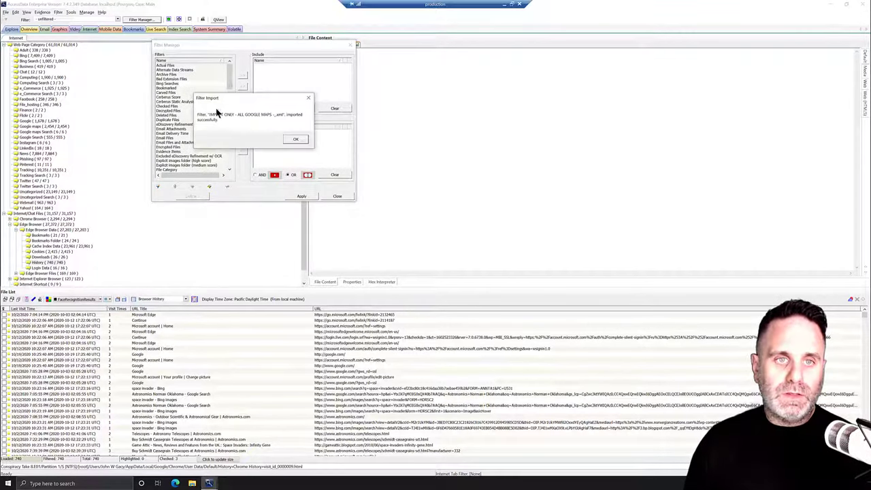
left_click(295, 138)
left_click_drag(230, 73, 229, 113)
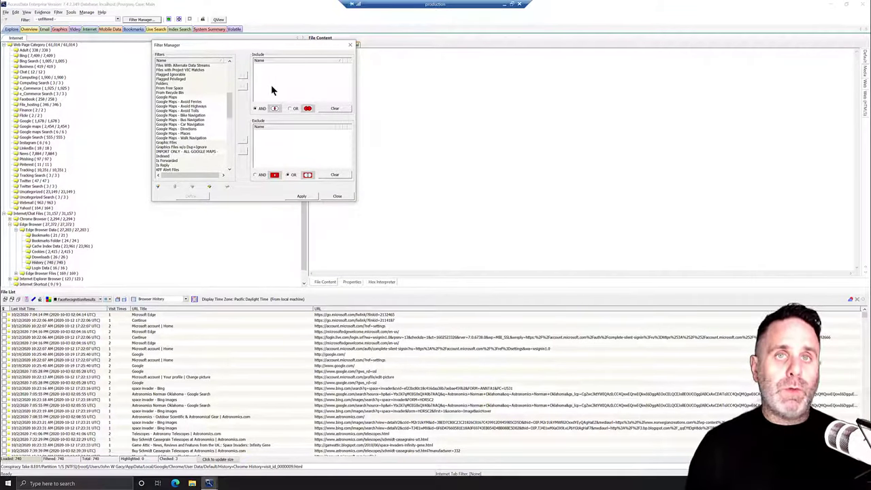
left_click(337, 195)
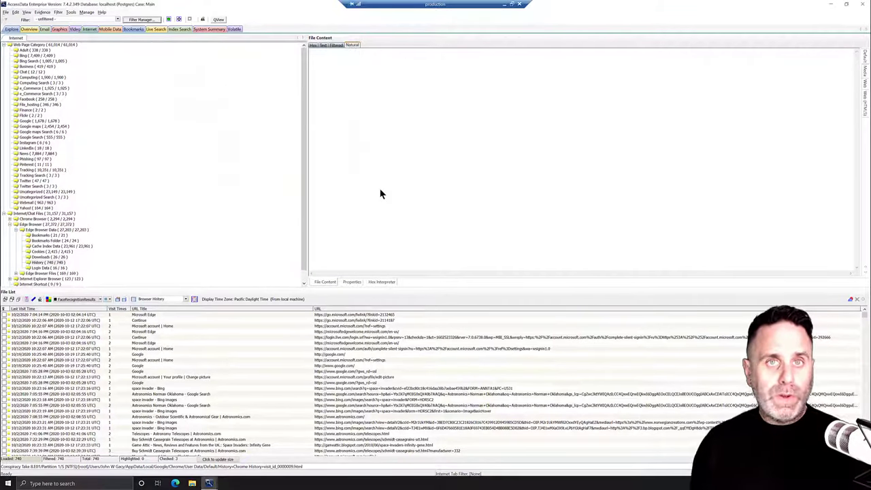
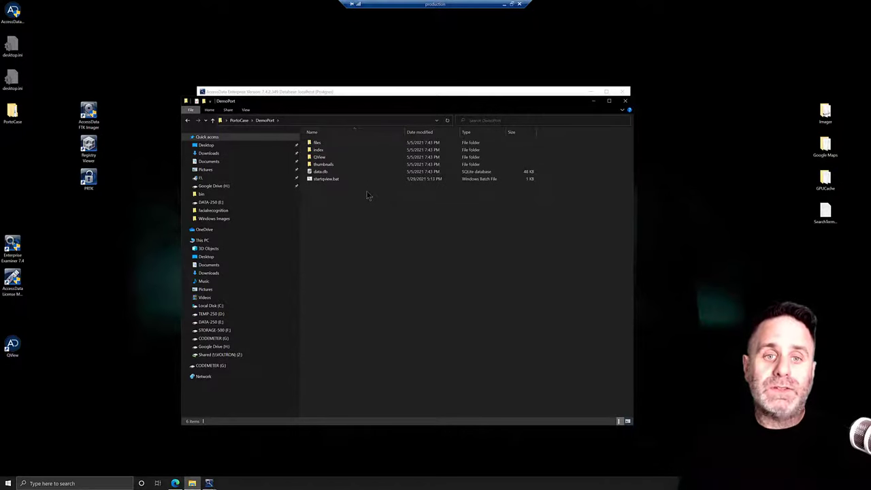
Step: Launch the DemoPort portable case in QView Offline by running startqview.bat and continuing past its wait
left_click(340, 179)
double_click(332, 180)
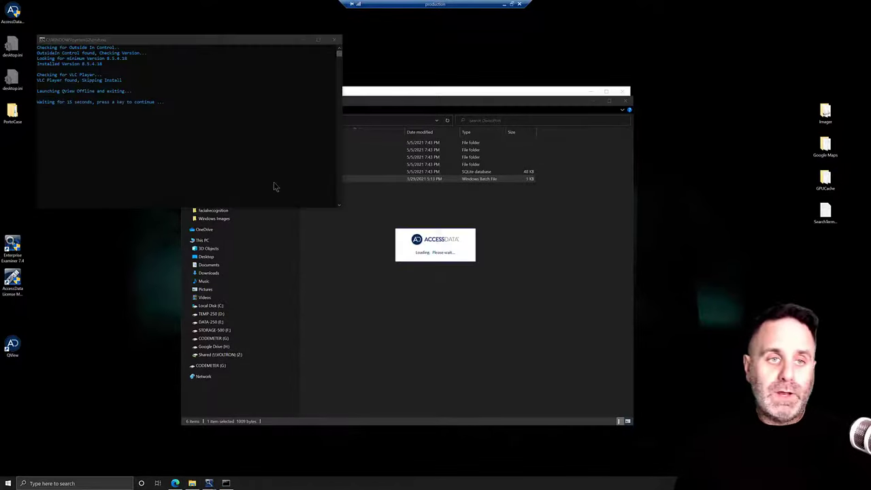
key("space")
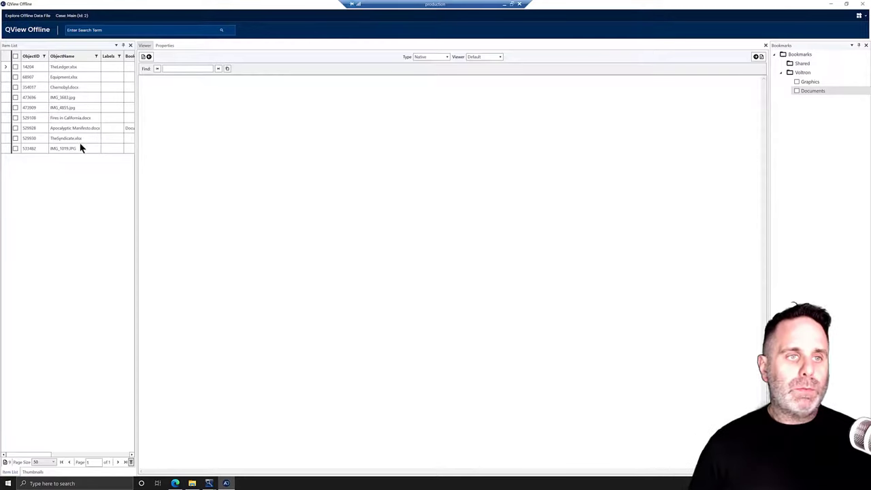
Step: Open TheLedger.xlsx from the portable case and add it to the Documents bookmark
left_click(61, 68)
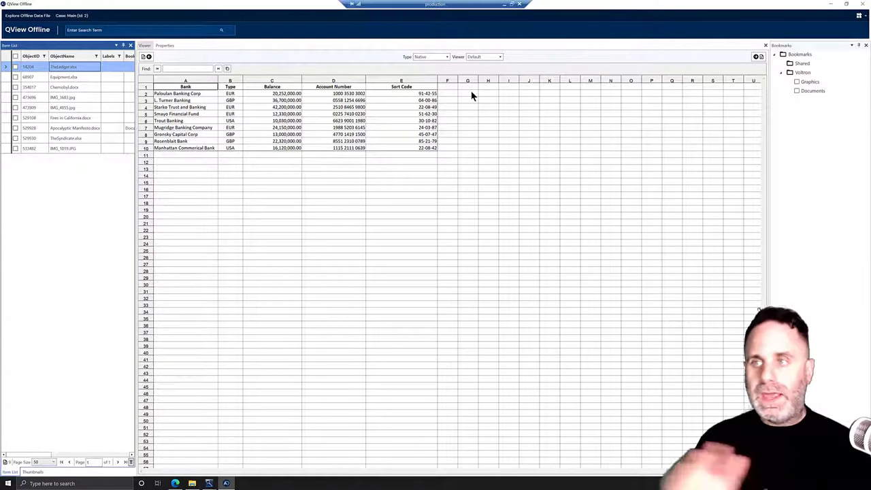
left_click(798, 91)
left_click(797, 91)
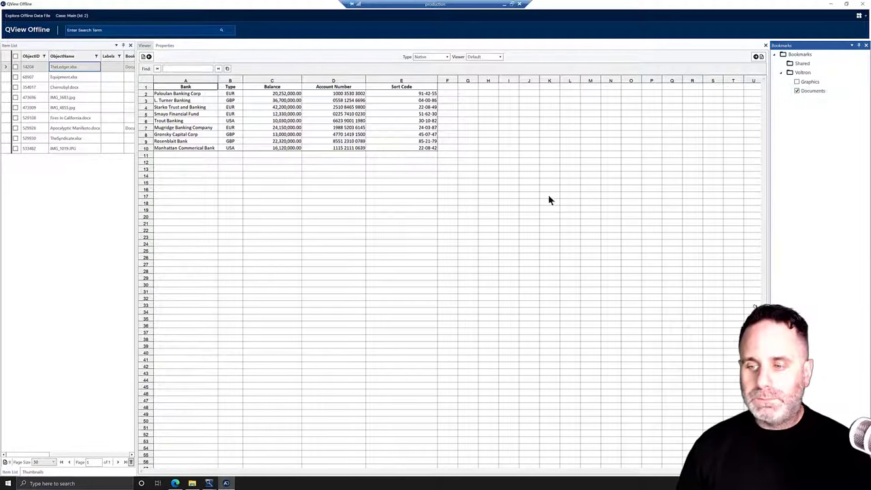
Step: Save and advance to Equipment.xlsx, and look through its worksheets
left_click(762, 58)
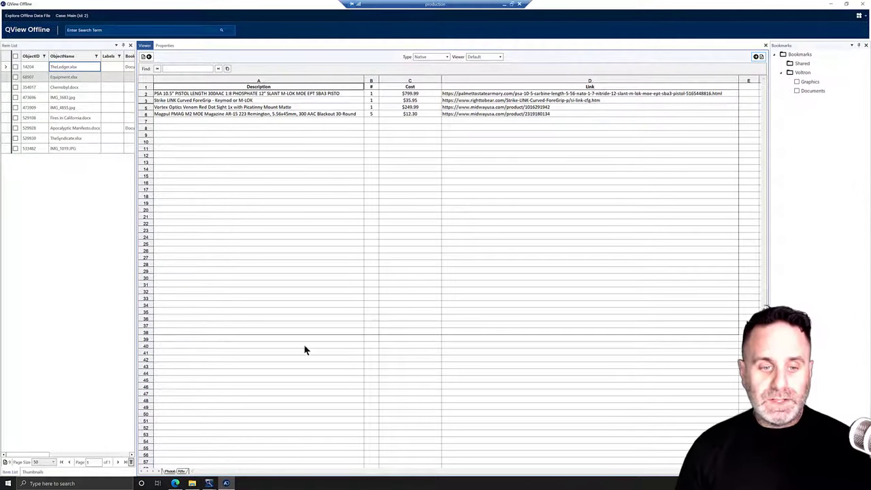
left_click(181, 470)
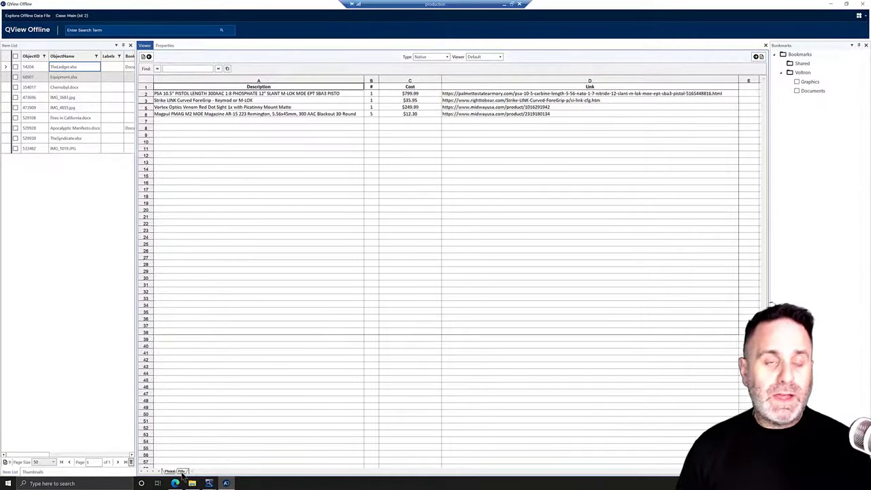
left_click(168, 471)
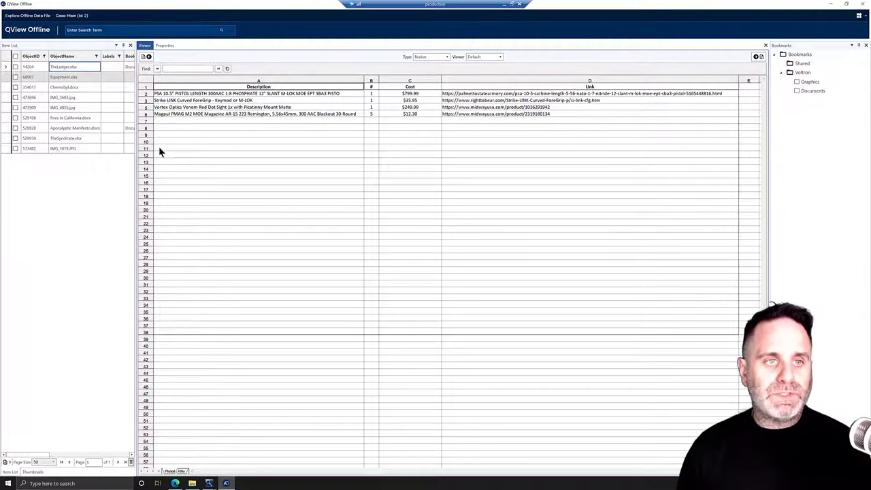
Step: Add IMG_3683.jpg to the Graphics bookmark, and open Apocalyptic Manifesto.docx to check its Documents bookmark assignment
left_click(71, 97)
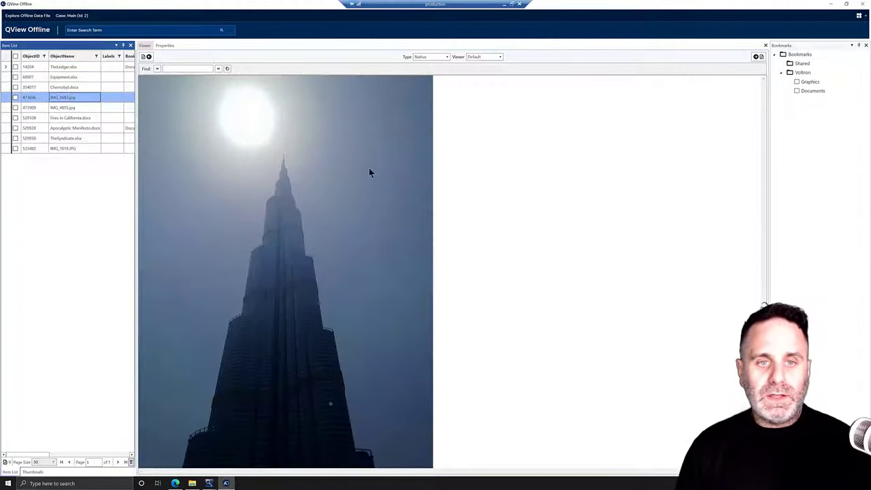
left_click(794, 82)
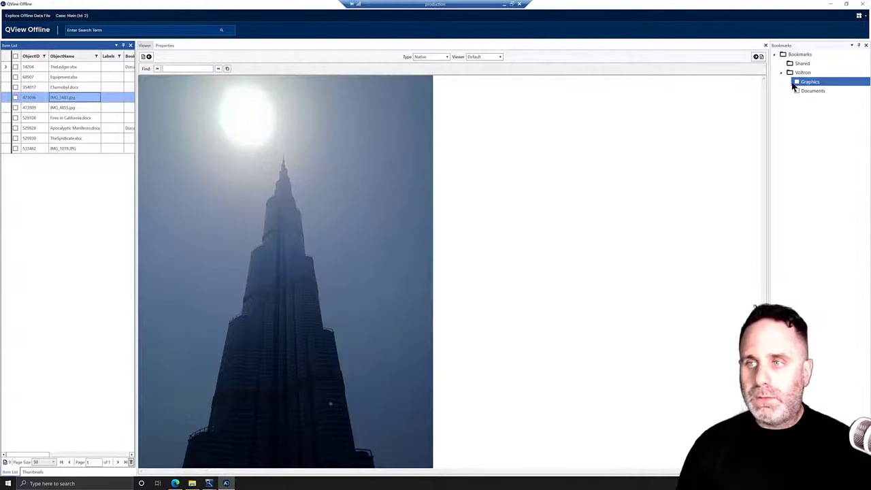
left_click(796, 82)
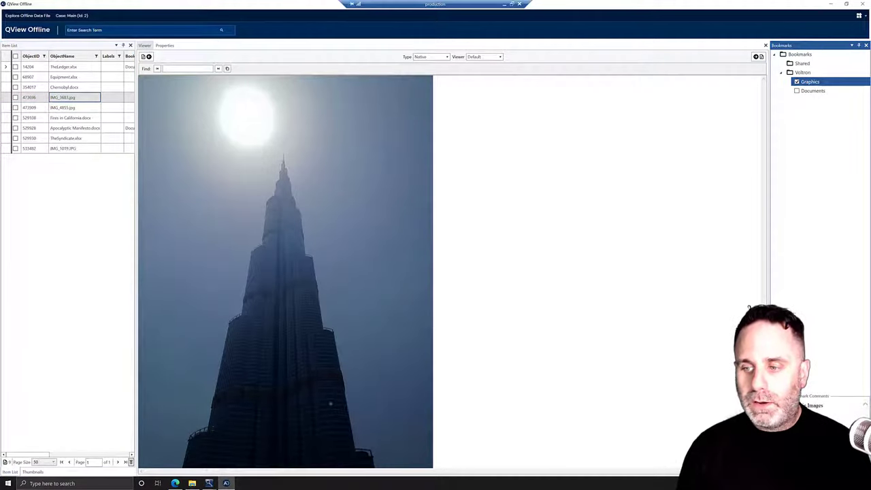
left_click(73, 128)
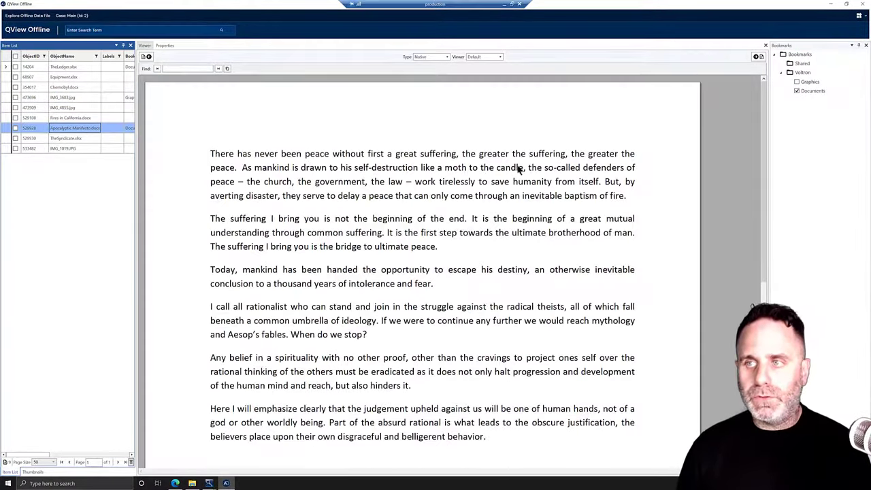
left_click(797, 92)
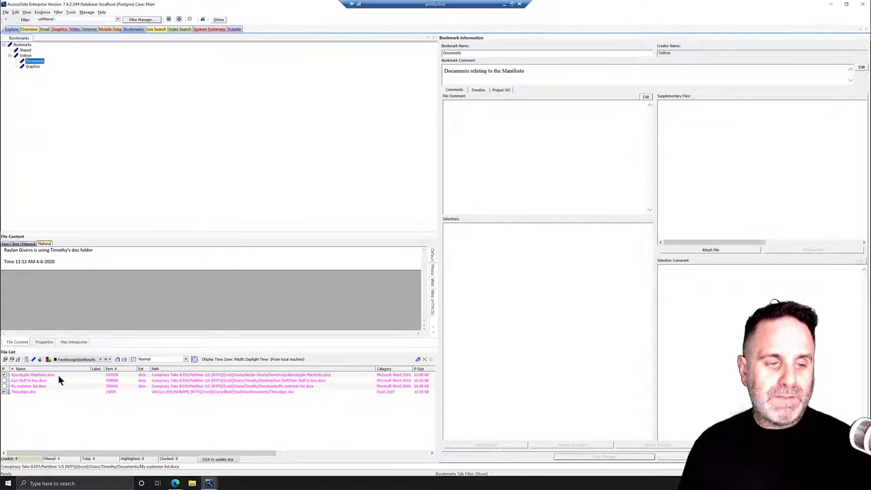
Step: In the main AccessData case, view TheLedger.xlsx in the Documents bookmark and IMG_3683.jpg in the Graphics bookmark
left_click(25, 392)
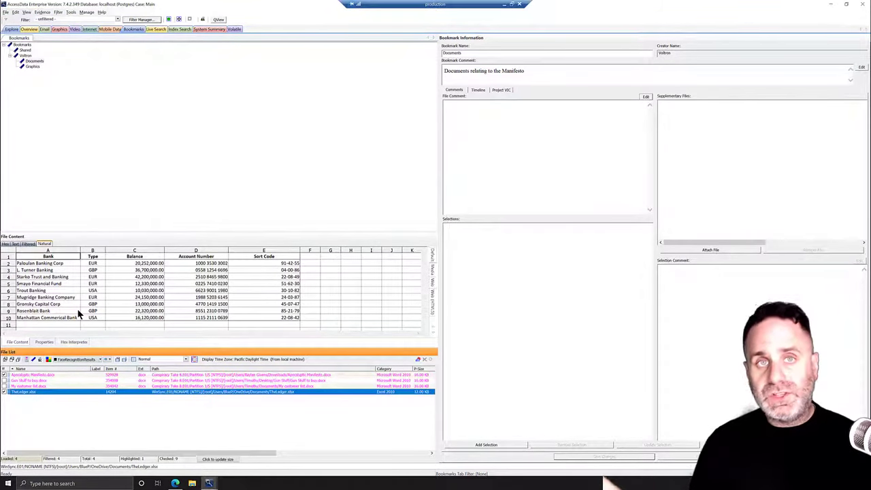
left_click(30, 67)
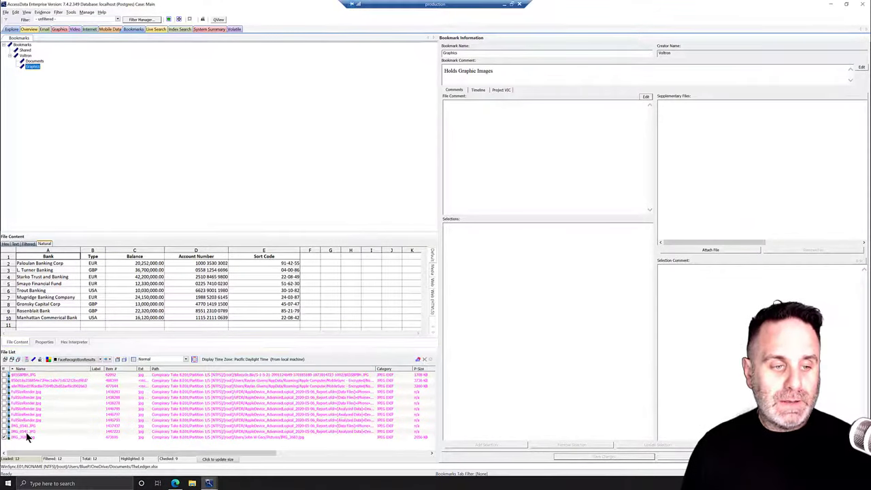
left_click(27, 438)
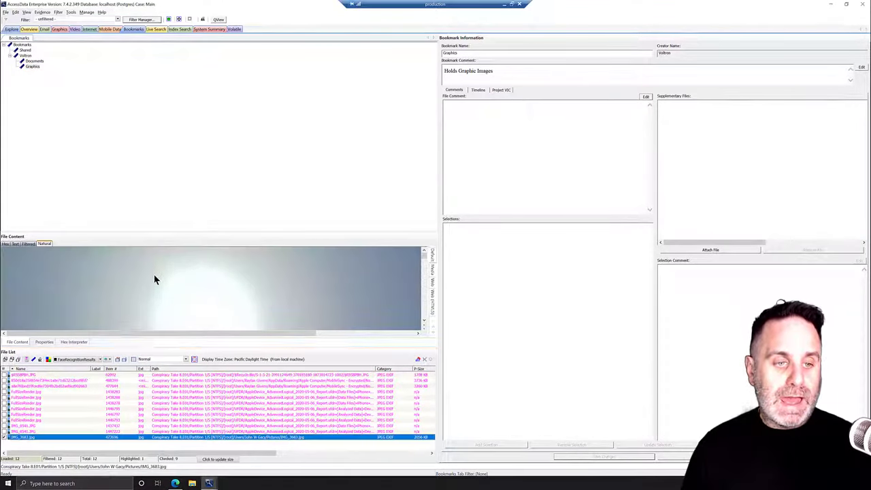
Step: Change the display size of IMG_3683.jpg in the file content preview
right_click(166, 283)
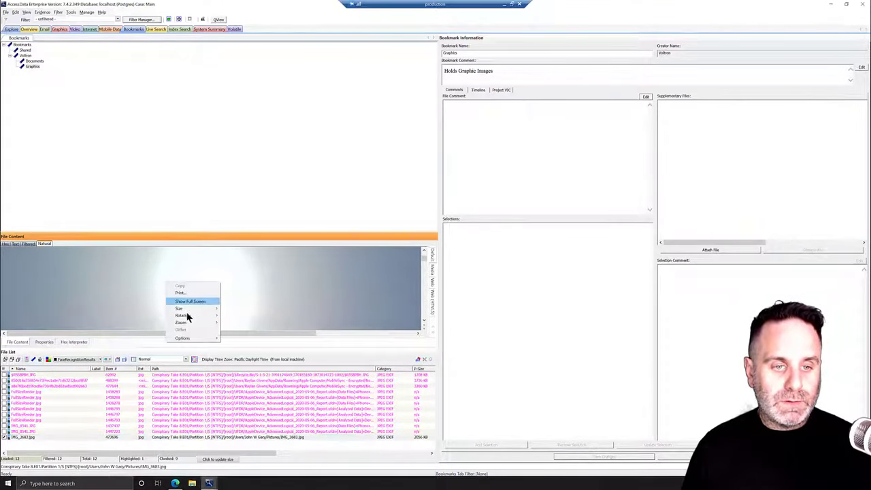
mouse_move(192, 308)
left_click(249, 321)
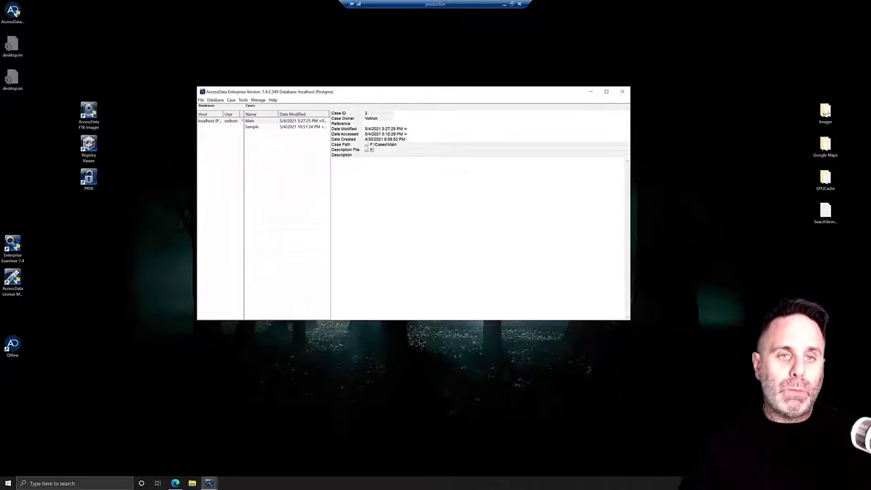
Step: Start a new case and name it Demo
left_click(240, 101)
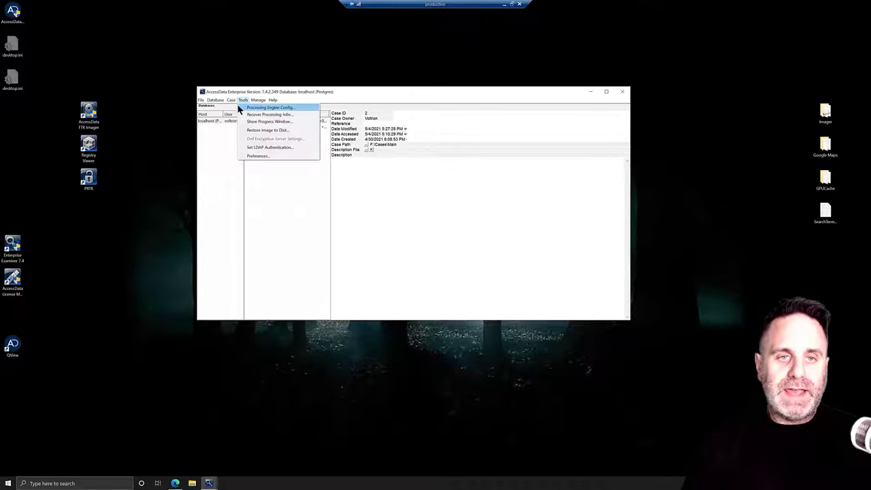
left_click(243, 111)
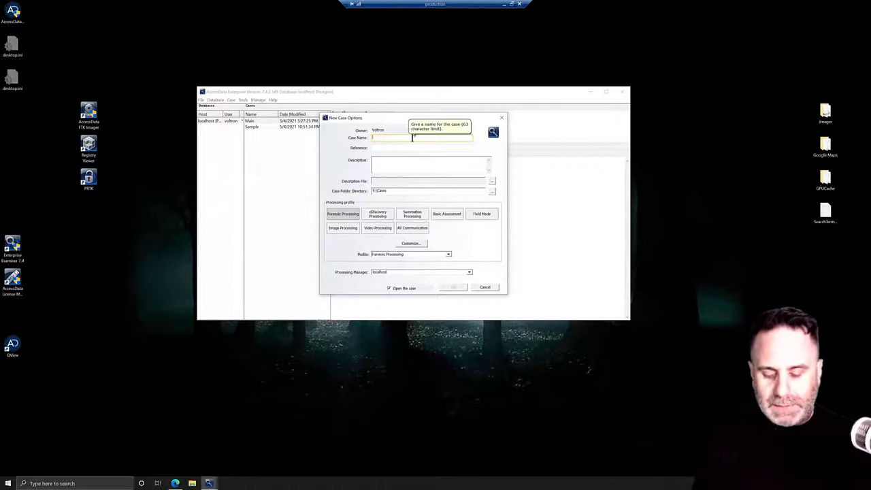
type("Demo")
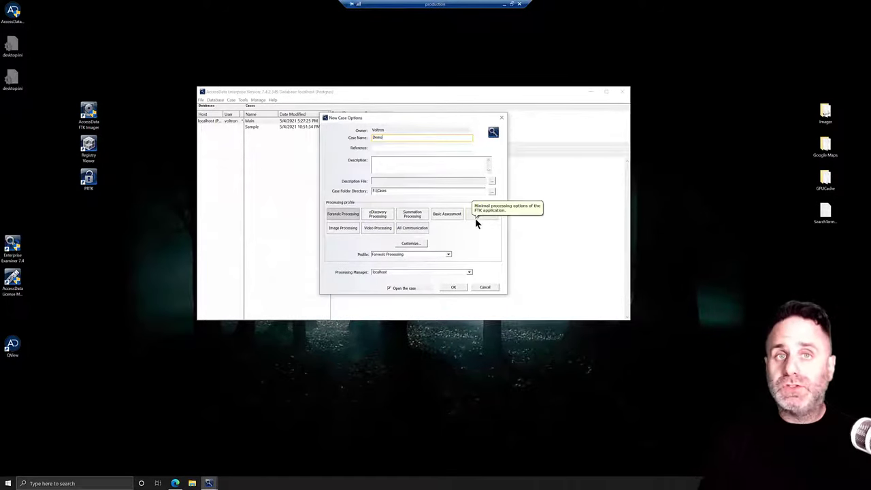
Step: Open the detailed options of the Forensic Processing profile and look through the file types offered for compound file expansion
left_click(410, 243)
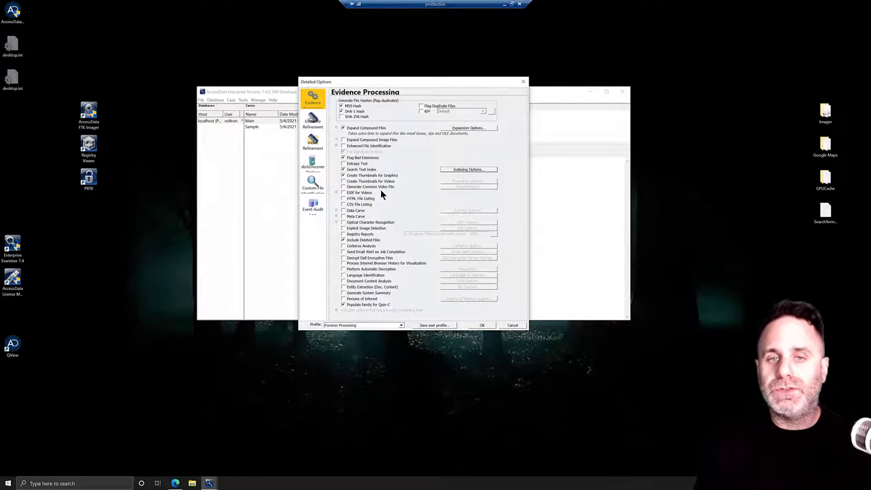
left_click(478, 128)
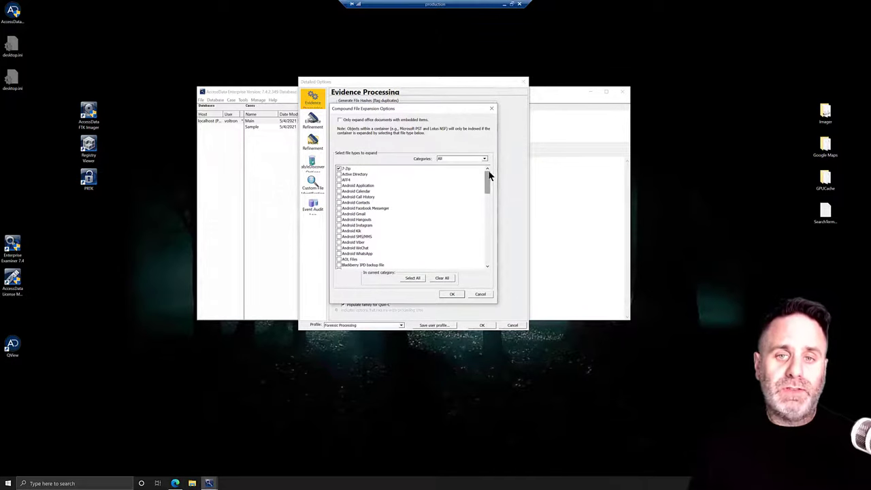
left_click_drag(485, 174, 487, 253)
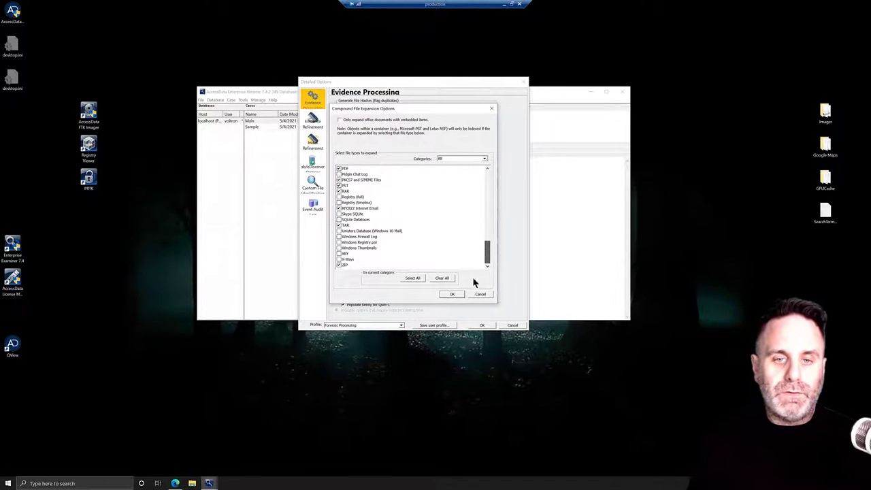
left_click(452, 294)
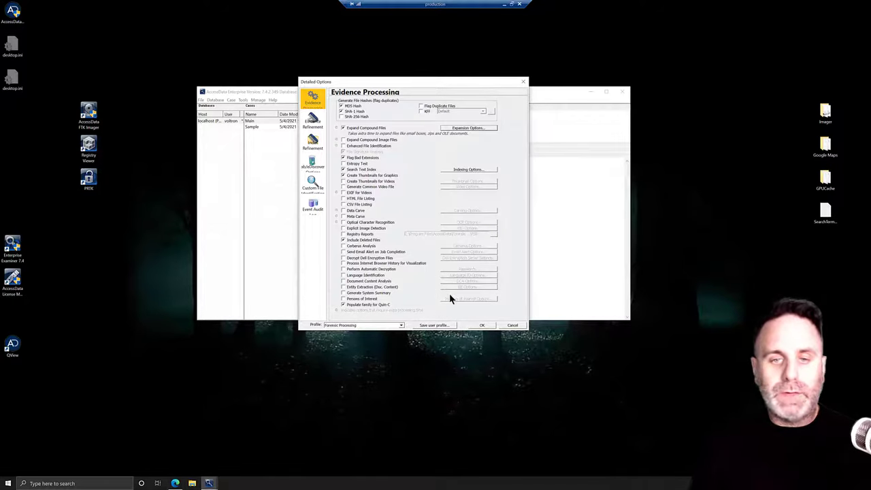
Step: Review the evidence refinement, index refinement and custom file identification settings, and return to the evidence processing options
left_click(311, 125)
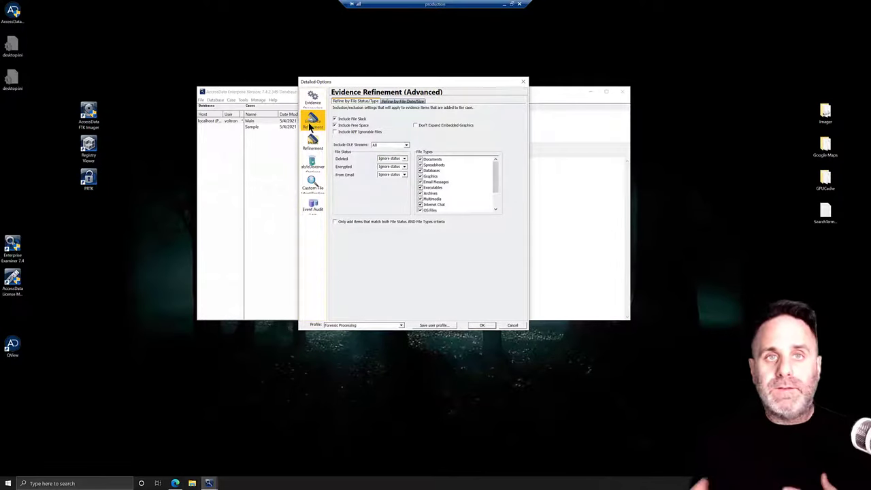
left_click(314, 144)
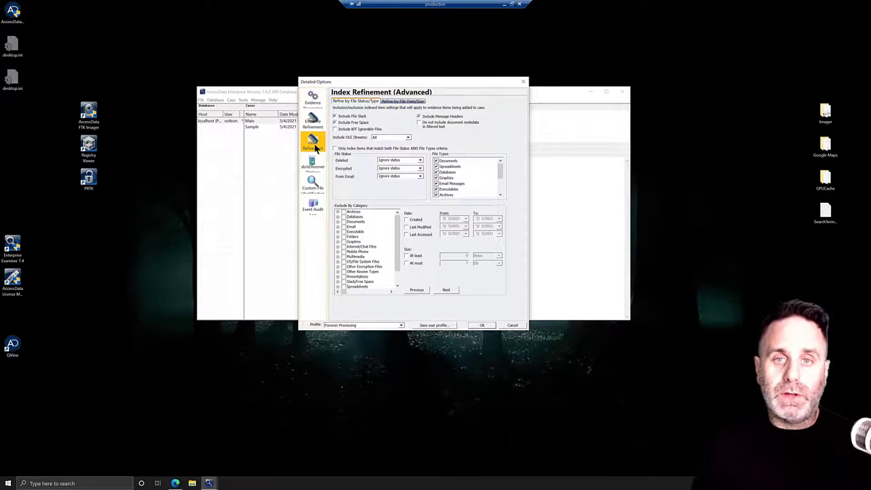
left_click(312, 184)
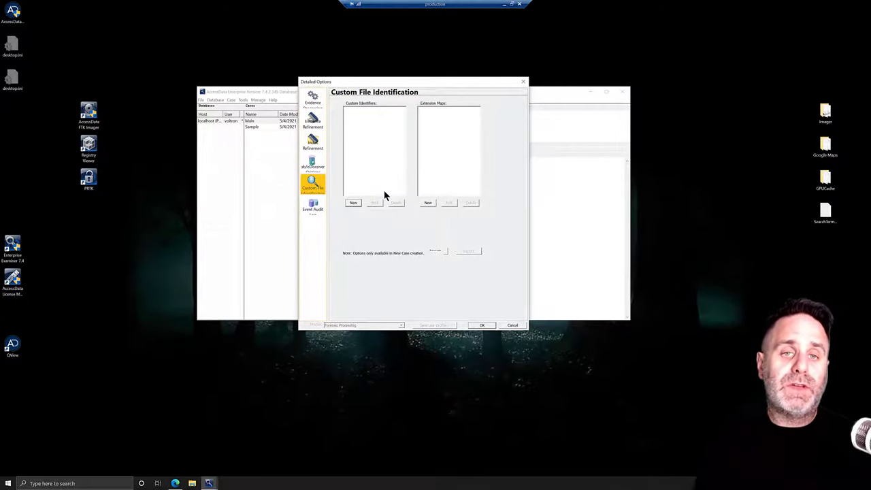
left_click(312, 100)
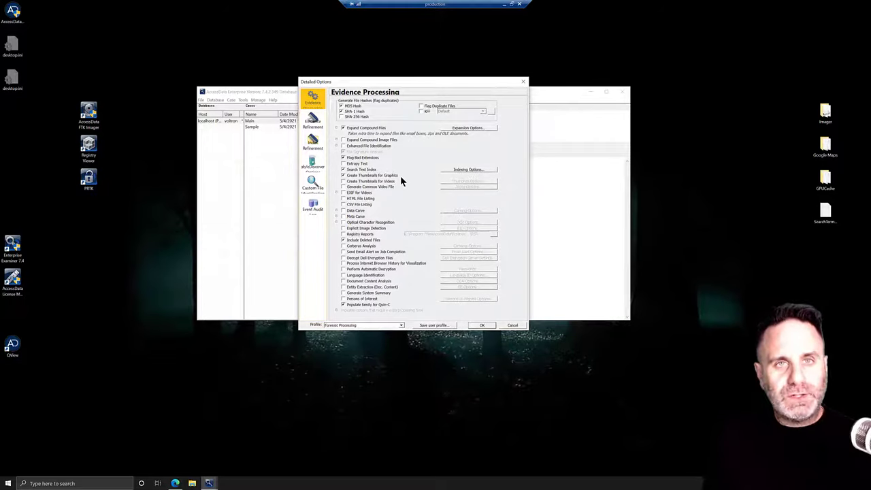
Step: Enable Enhanced File Identification, CSV File Listing, Explicit Image Detection and Language Identification for evidence processing
left_click(344, 146)
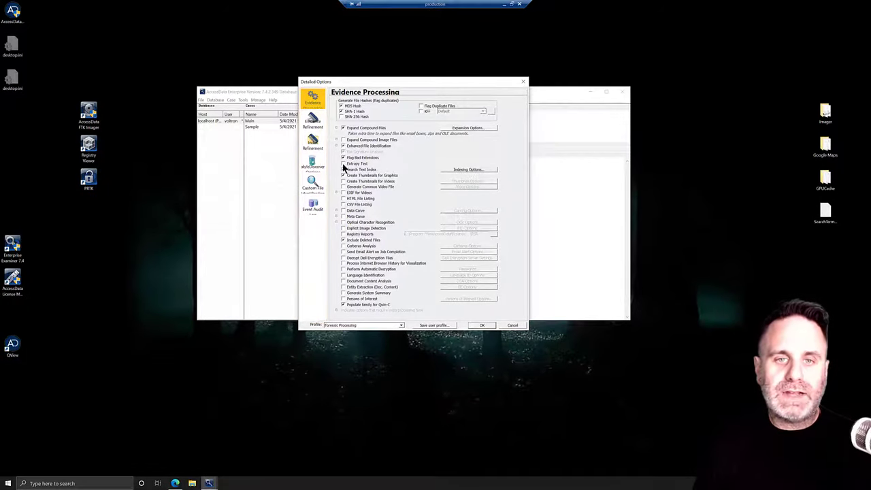
left_click(343, 204)
left_click(342, 228)
left_click(343, 275)
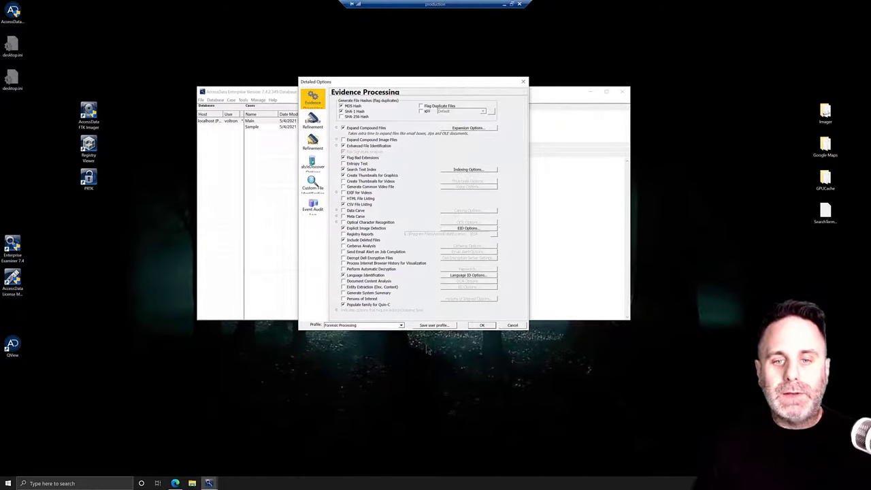
Step: Save the customized processing options as a user profile named DemoVideo
left_click(440, 325)
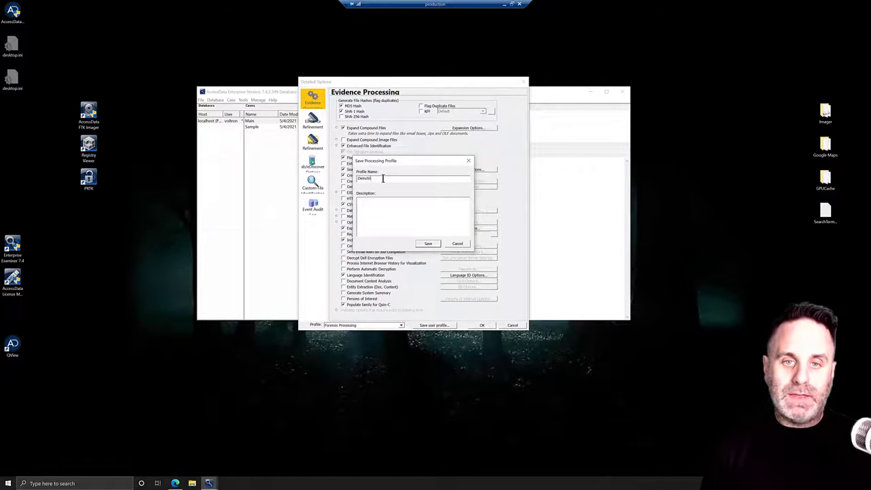
type("Video")
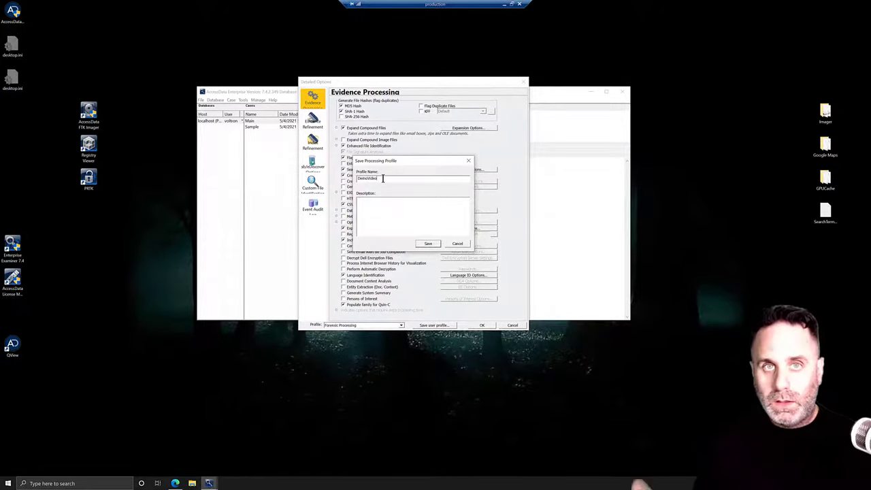
left_click(434, 243)
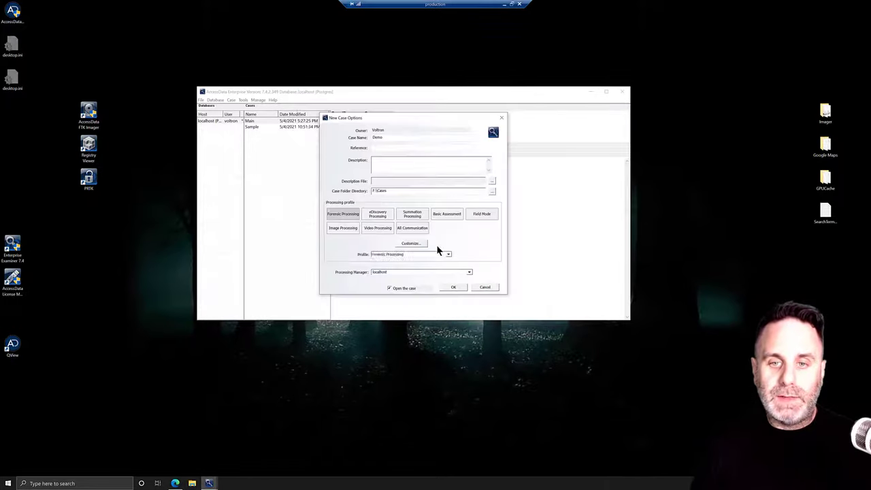
Step: Check the available processing profiles, keep DemoVideo selected, and create the Demo case
left_click(395, 254)
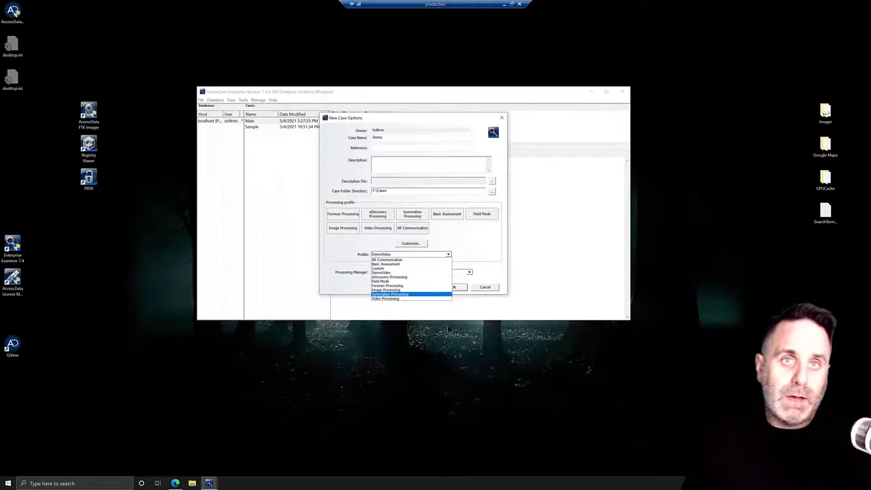
left_click(483, 252)
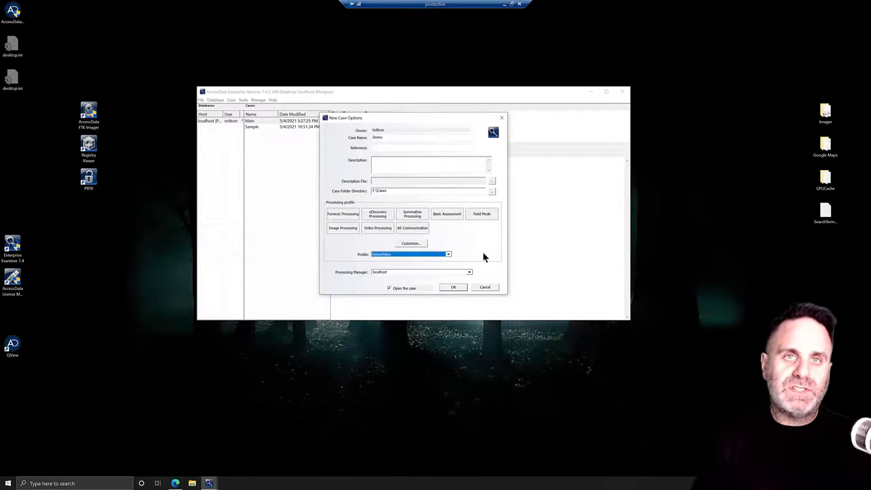
left_click(454, 286)
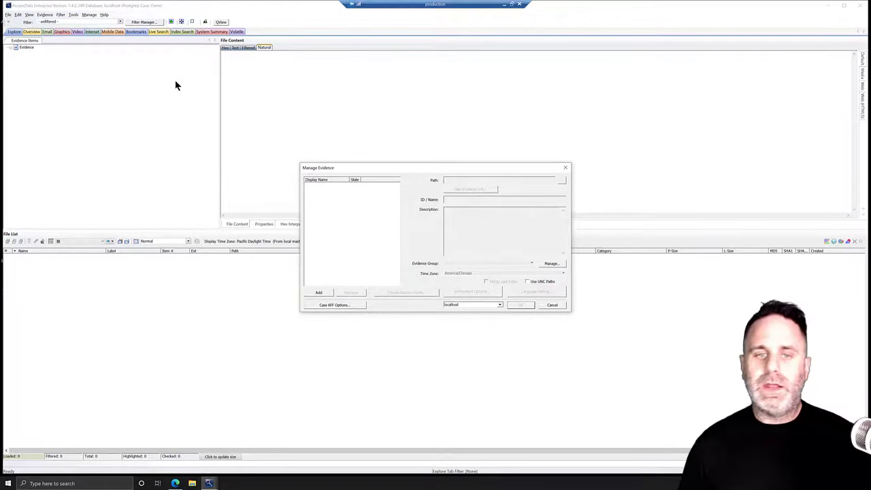
Step: Add the acquired image Conspiracy Take 8.E01 from the DATA-250 (E:) drive as evidence and start processing the evidence
left_click(315, 294)
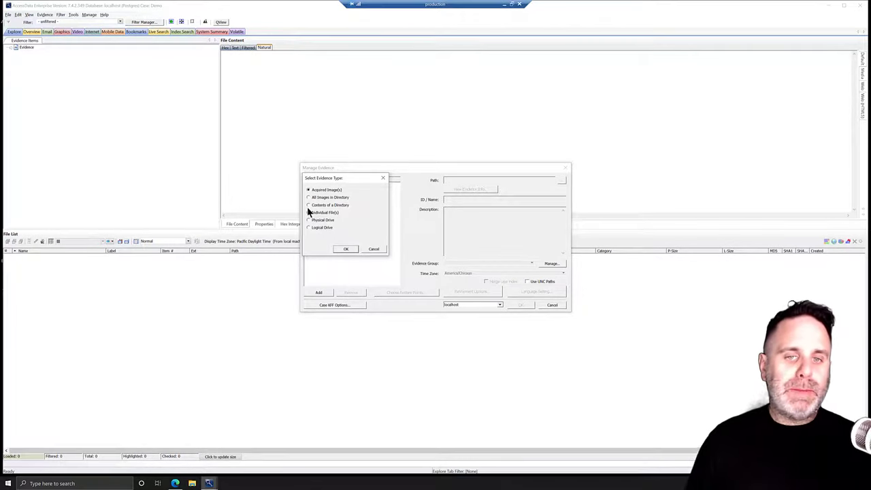
left_click(346, 249)
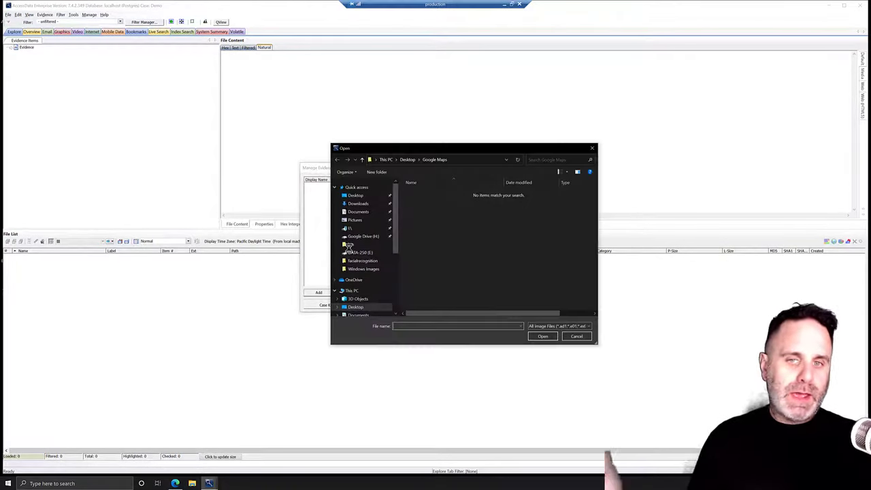
scroll(361, 279, "down", 4)
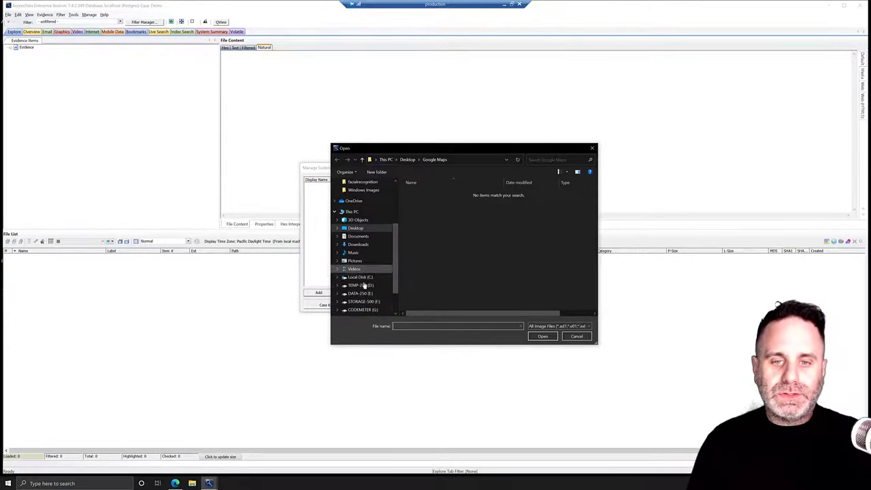
left_click(361, 285)
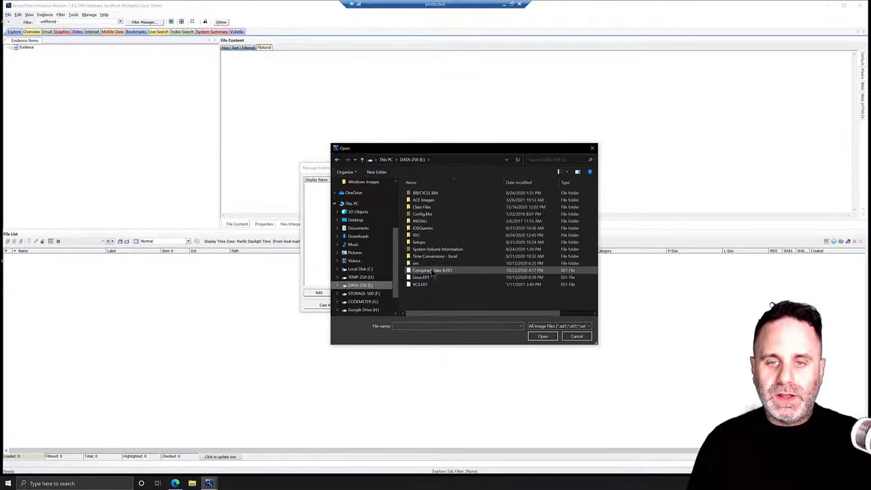
left_click(432, 270)
left_click(542, 336)
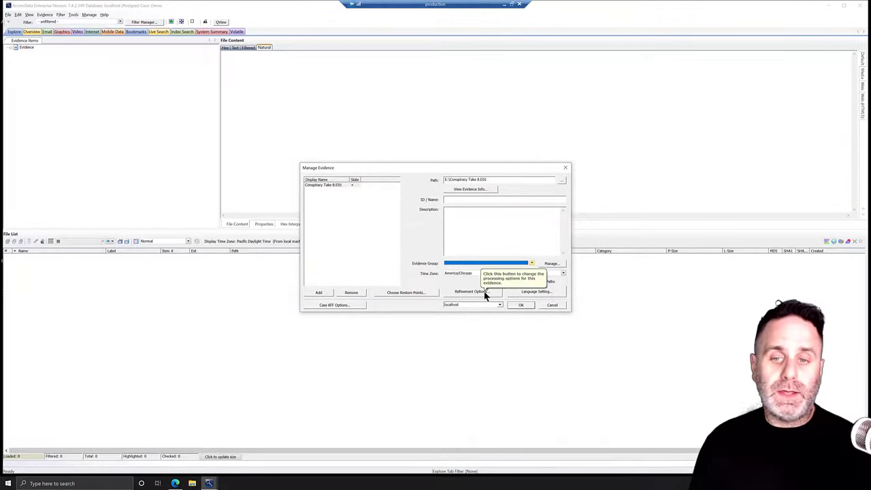
left_click(532, 306)
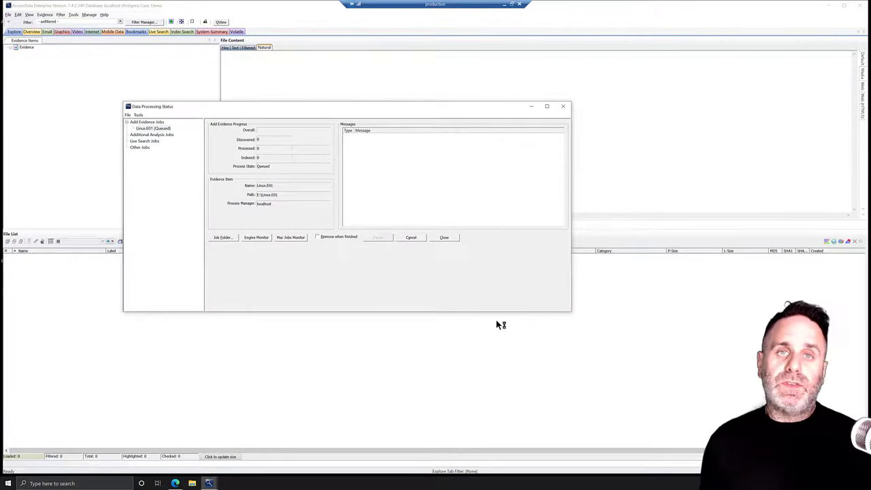